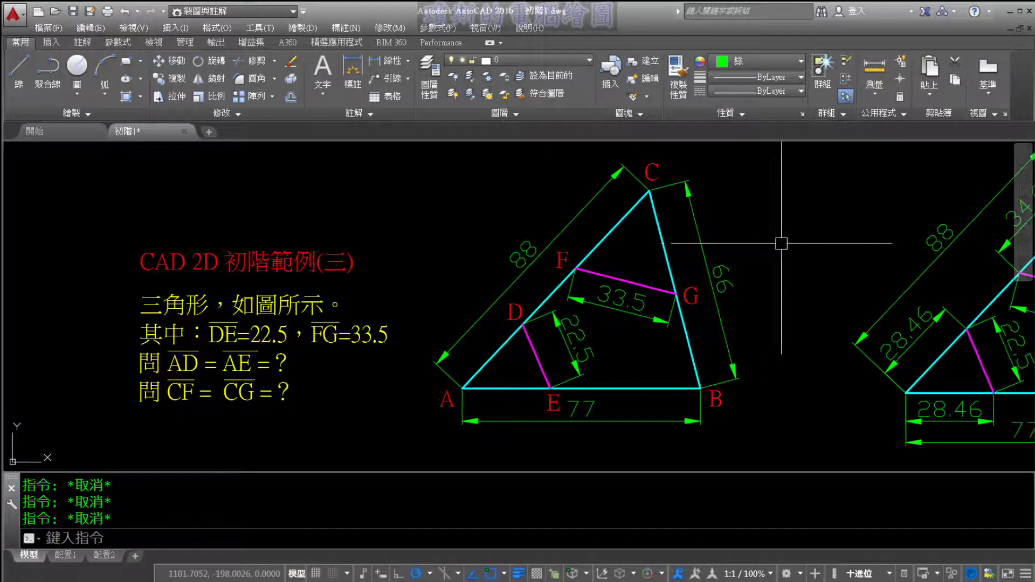
- Pan the right-hand worked triangle fully into view and save the drawing
middle_click_drag(781, 238, 630, 243)
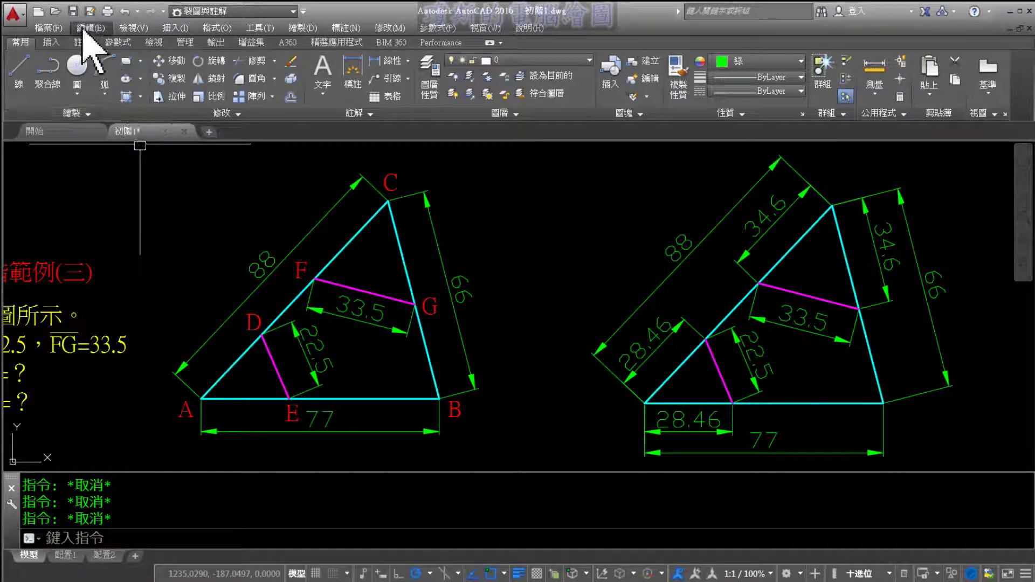
left_click(73, 10)
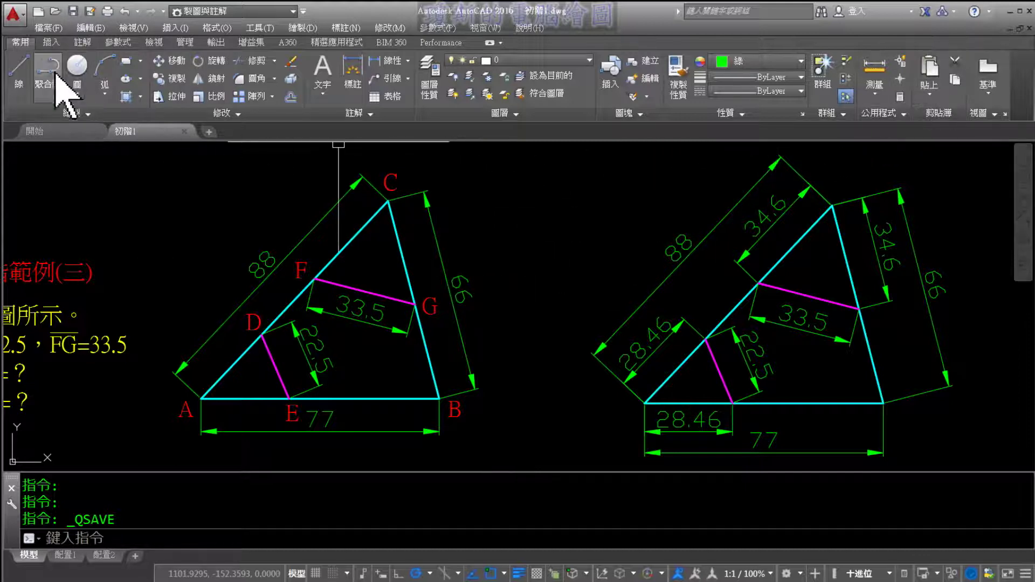
- Start Save As with the AUTO CAD 2D初階教學 folder as the destination
left_click(46, 28)
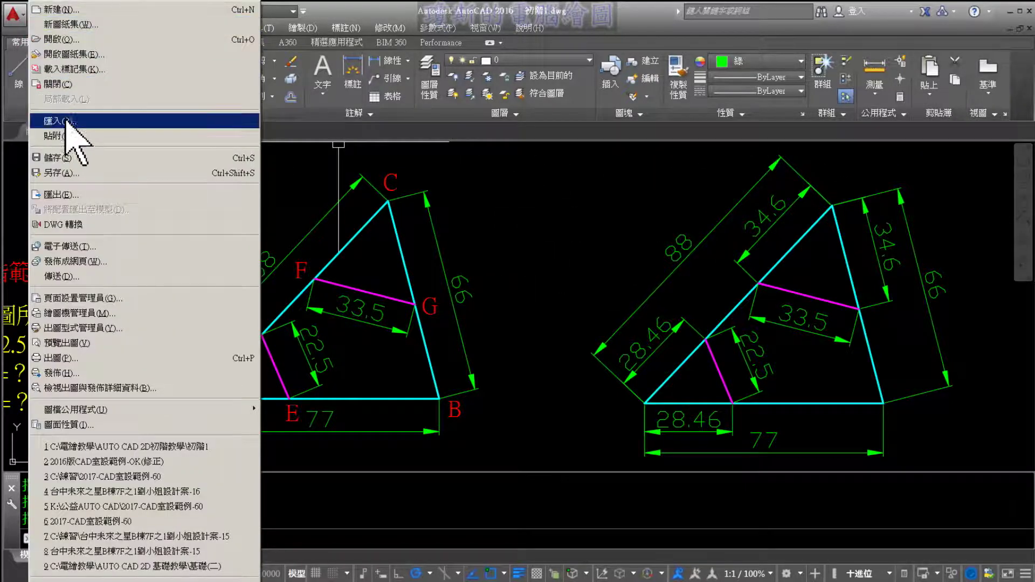
left_click(82, 174)
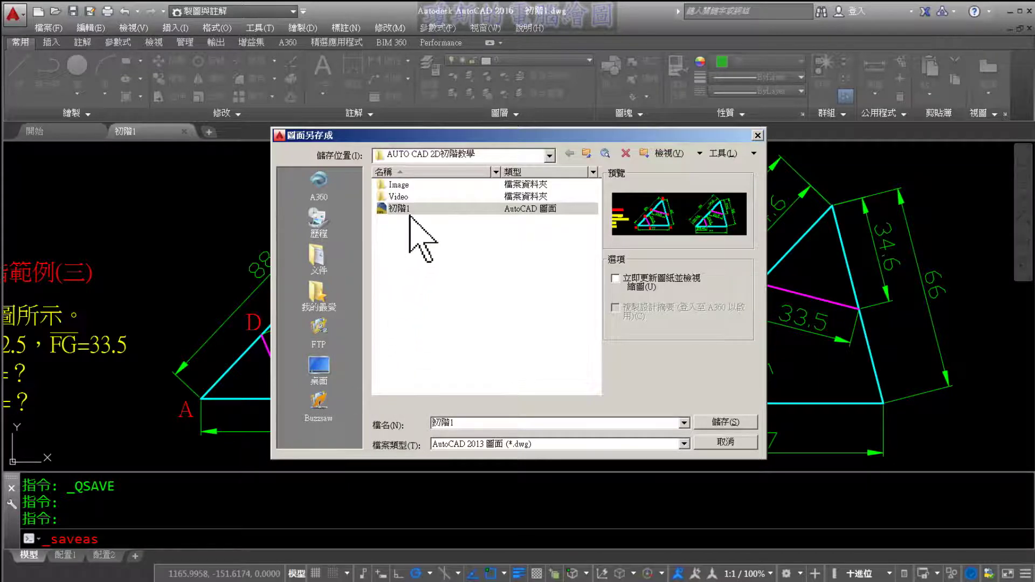
left_click(392, 157)
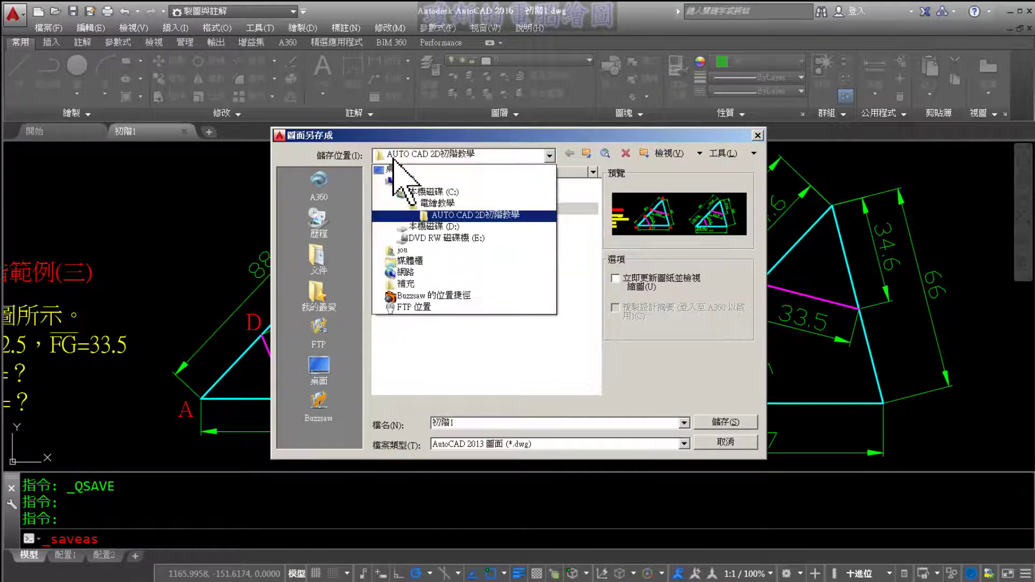
left_click(443, 216)
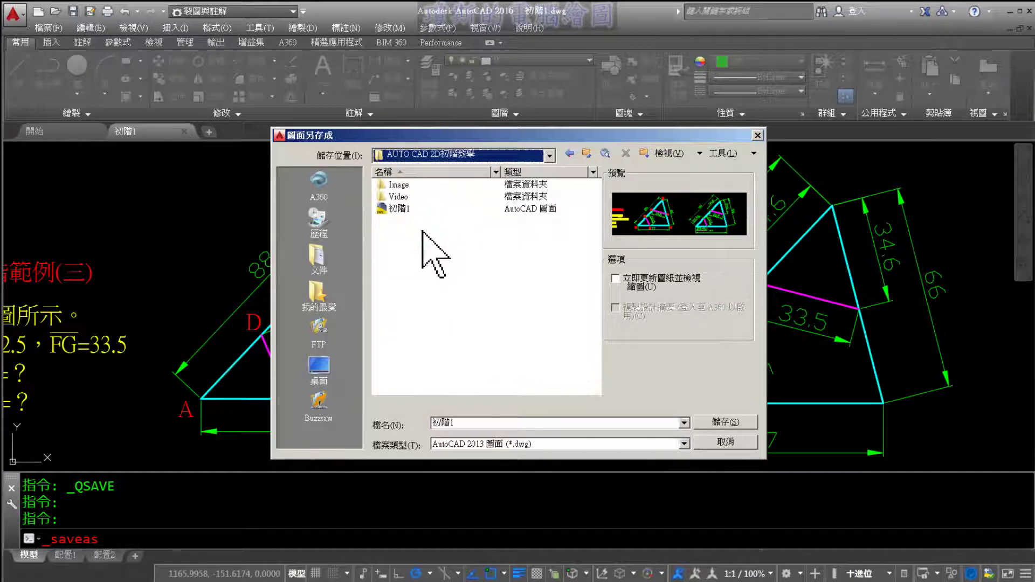
- Name the file CAD2D初階-1 and save it
left_click(469, 426)
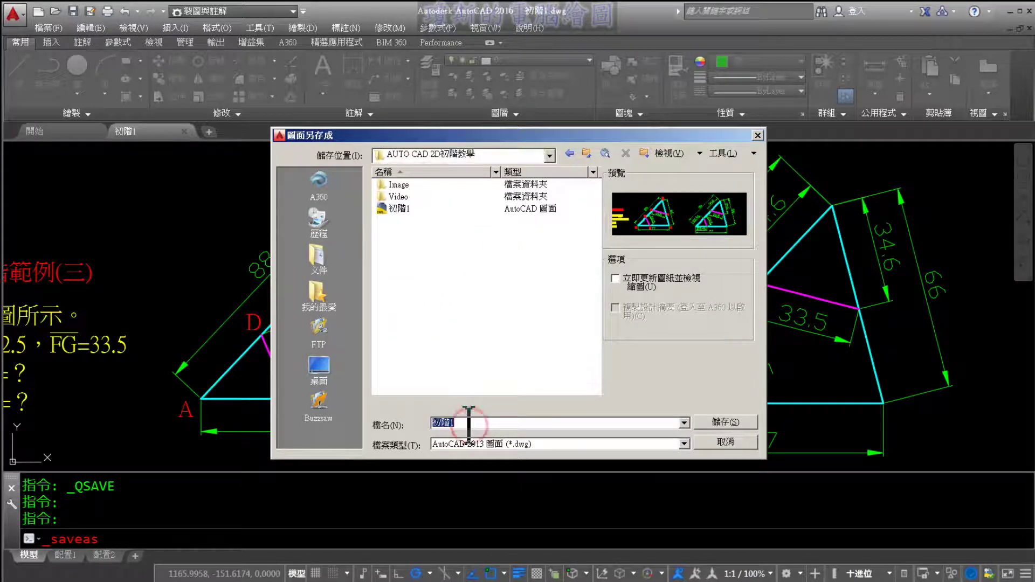
left_click(451, 422)
double_click(462, 422)
type("CAD2D")
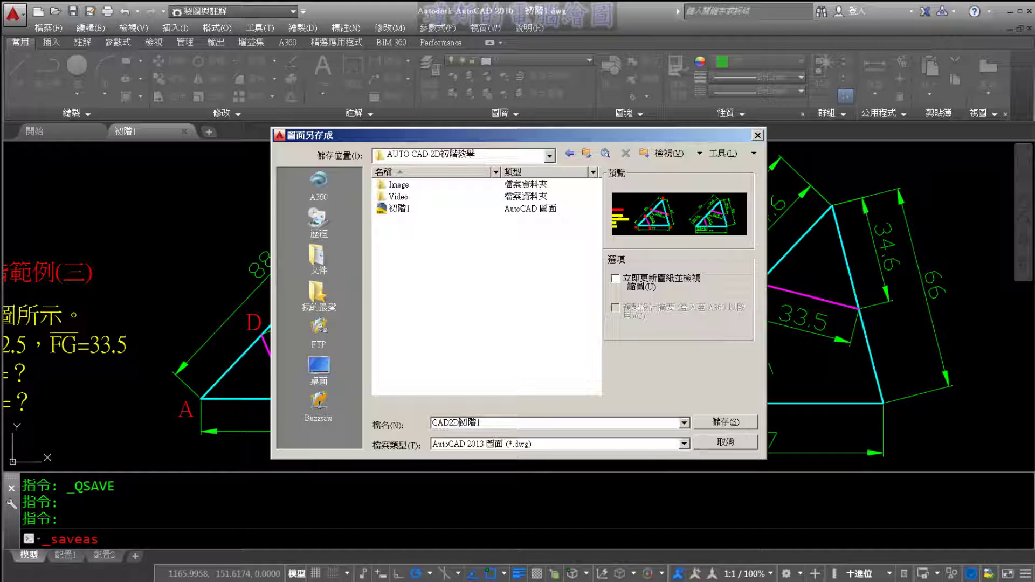
left_click(522, 422)
type("-")
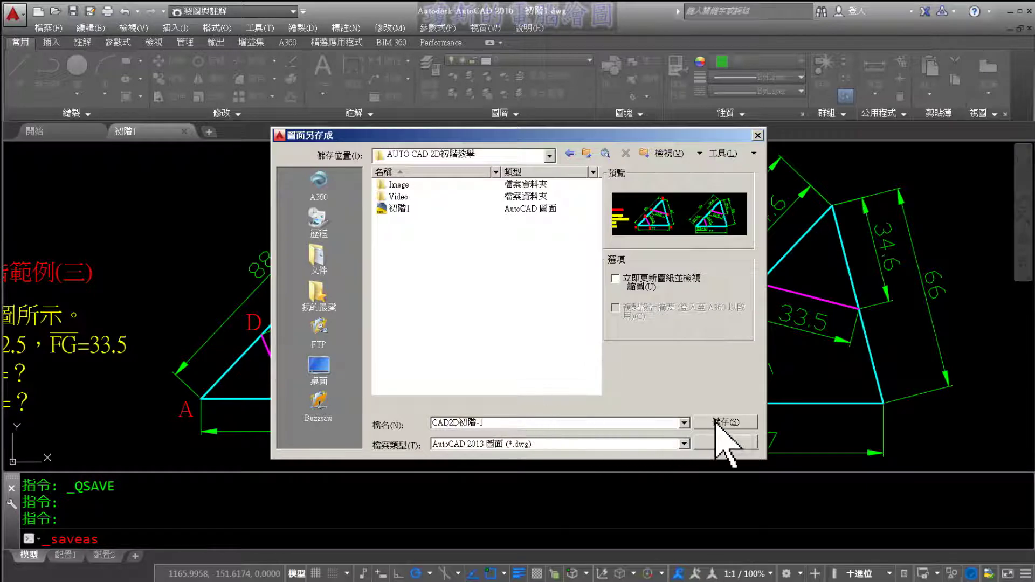
left_click(725, 422)
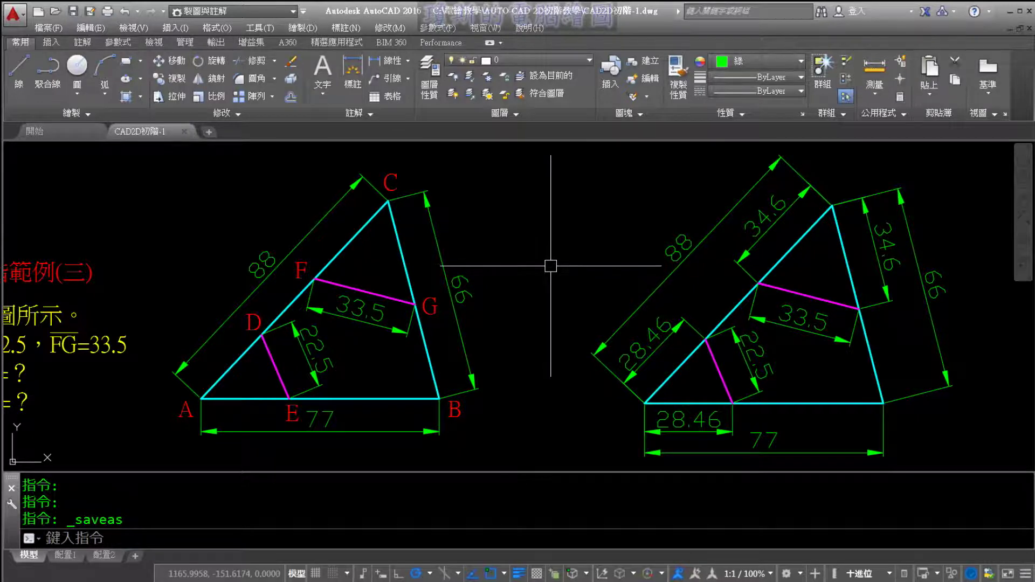
- Centre the right-hand triangle with empty space beside it; confirm only layers 0 and Defpoints exist
scroll(550, 260, "down", 2)
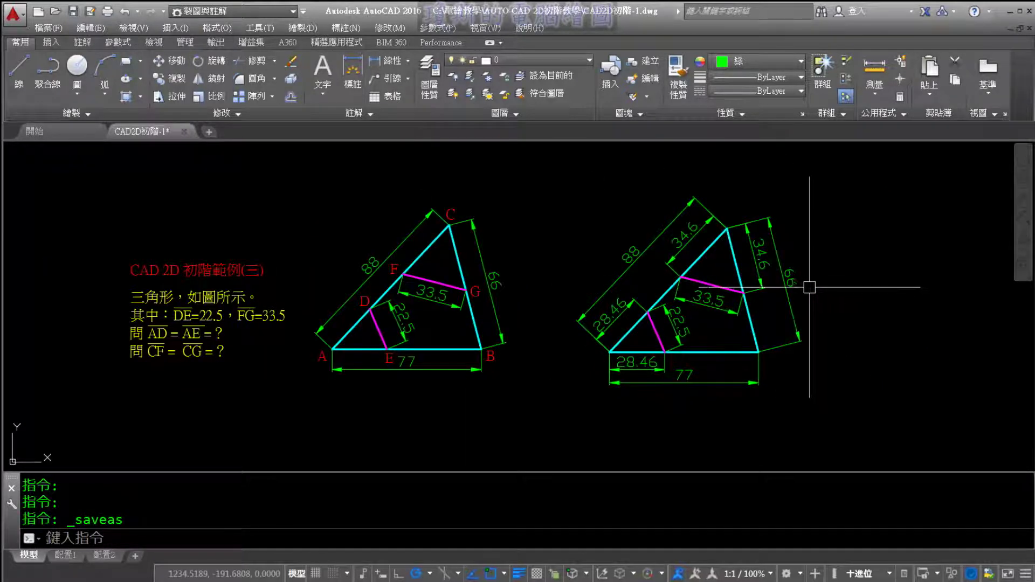
middle_click_drag(809, 287, 415, 286)
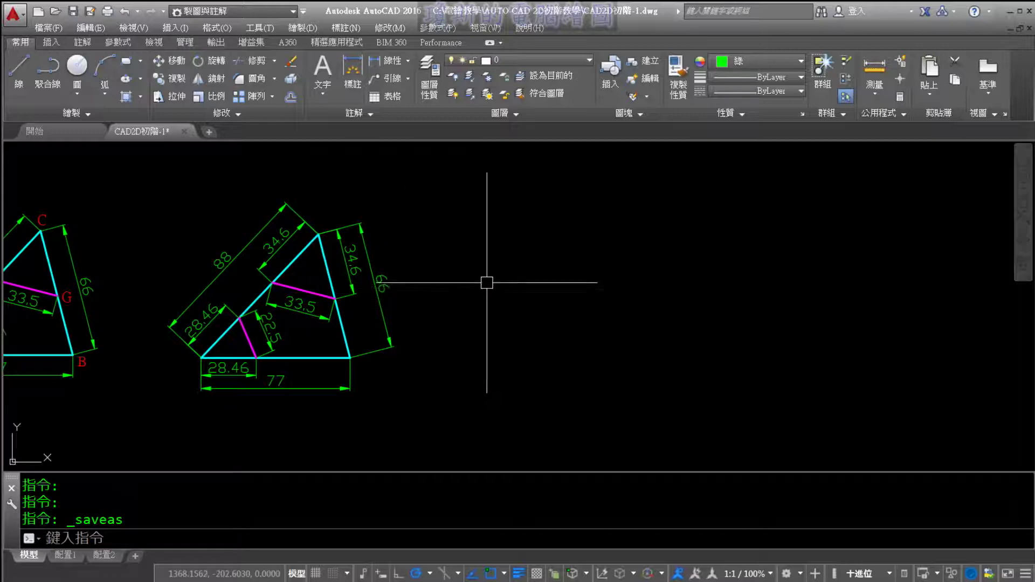
scroll(487, 278, "up", 2)
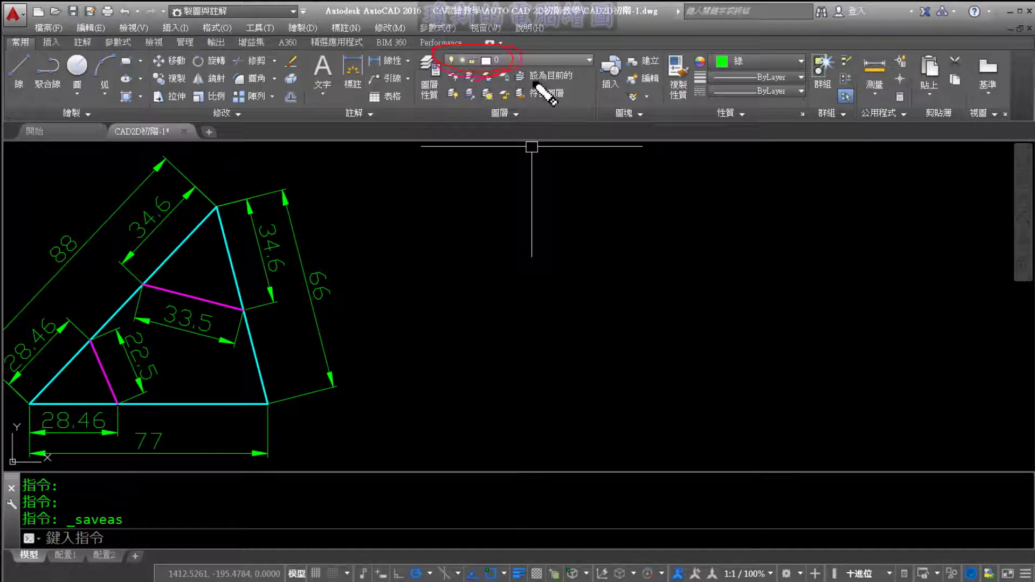
left_click(566, 62)
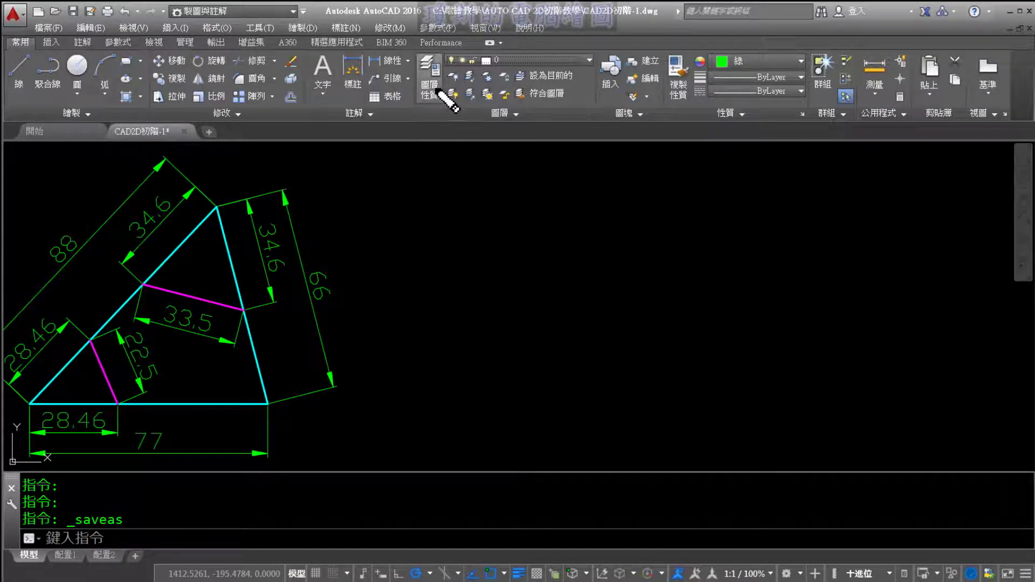
left_click(429, 87)
- Add two new layers, 圖層1 and 圖層2, in the Layer Properties Manager
mouse_move(413, 80)
left_mouse_down()
mouse_move(450, 104)
mouse_move(422, 70)
mouse_move(436, 87)
left_mouse_up()
key("Escape")
left_click(429, 81)
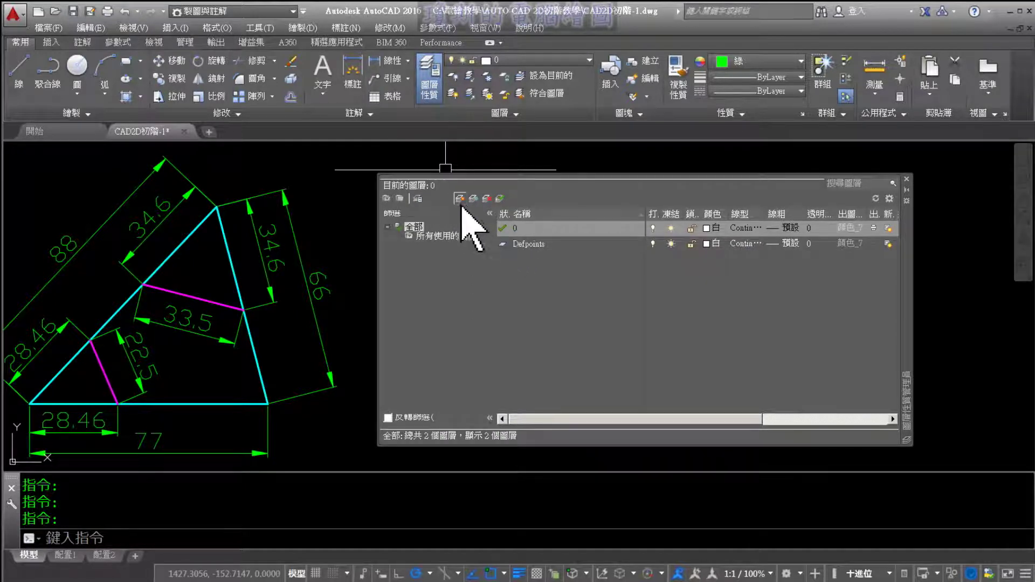
left_click(460, 198)
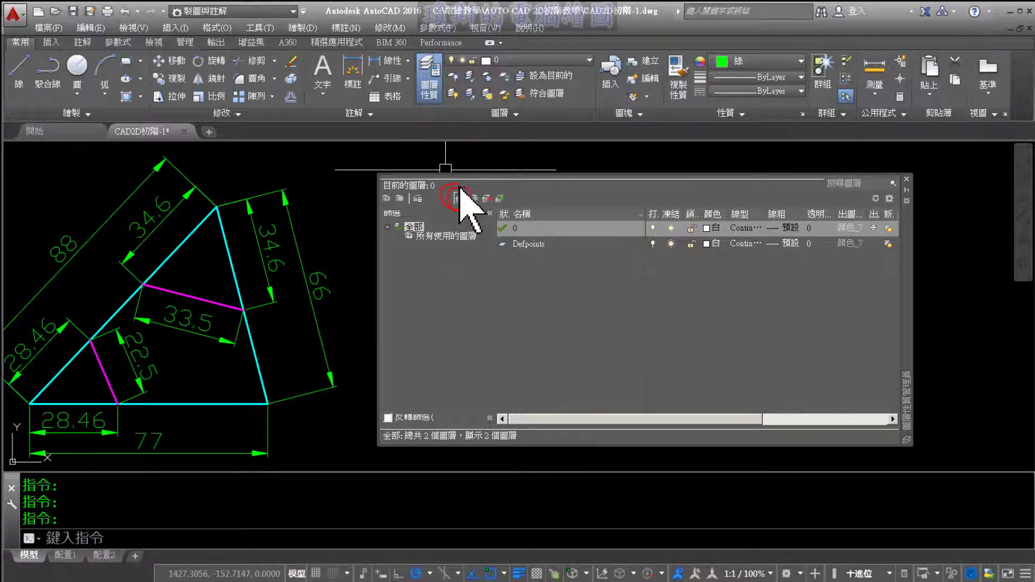
left_click(459, 199)
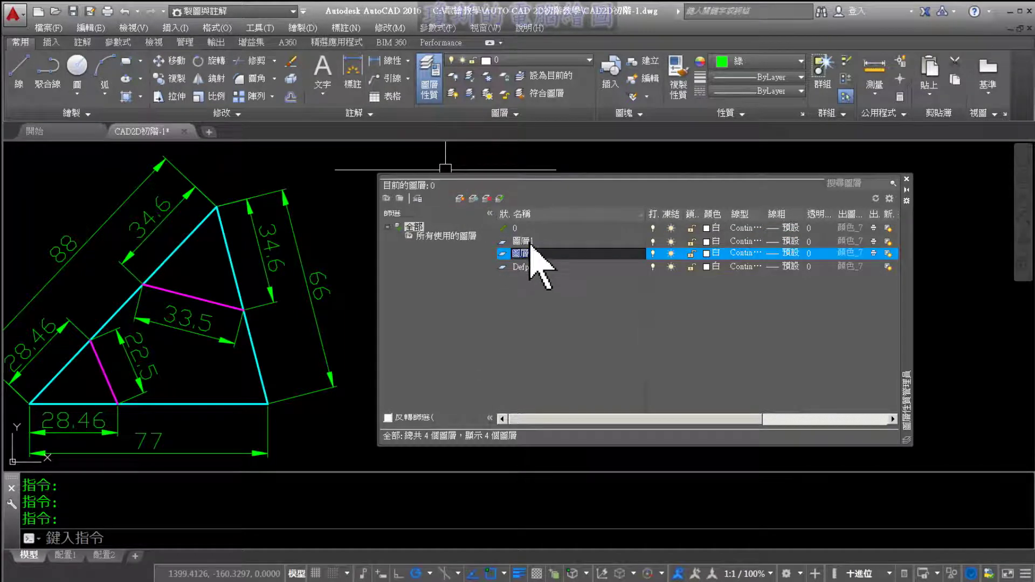
- Rename layer 圖層1 to 幾何練習
left_click(530, 241)
right_click(530, 241)
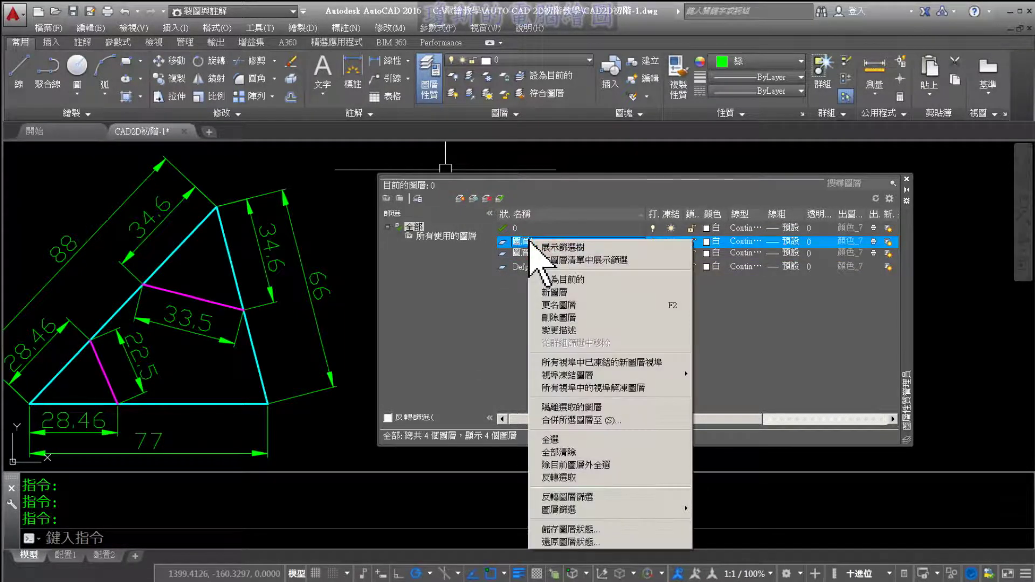
left_click(569, 306)
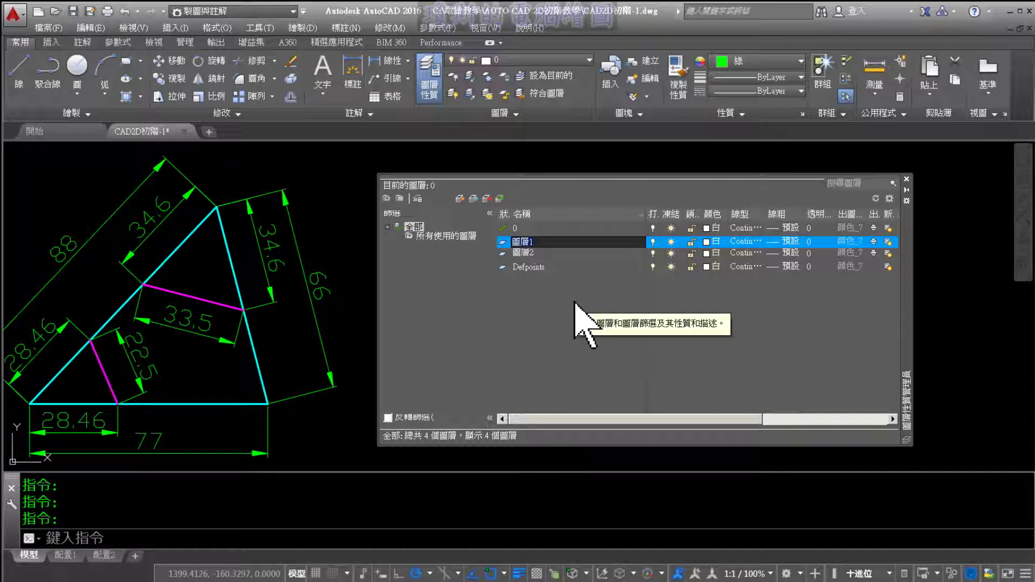
type("t")
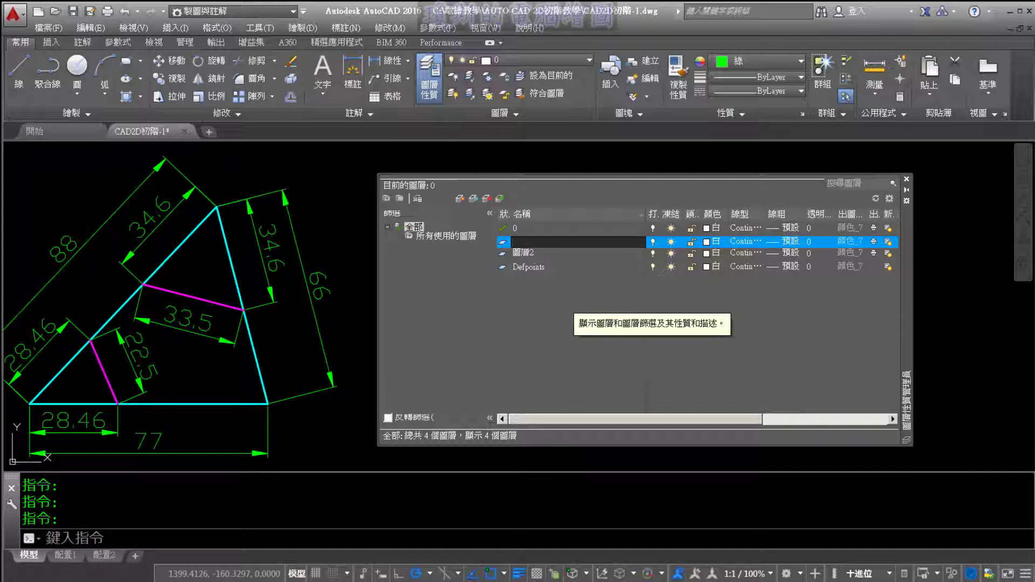
type("rㄩ")
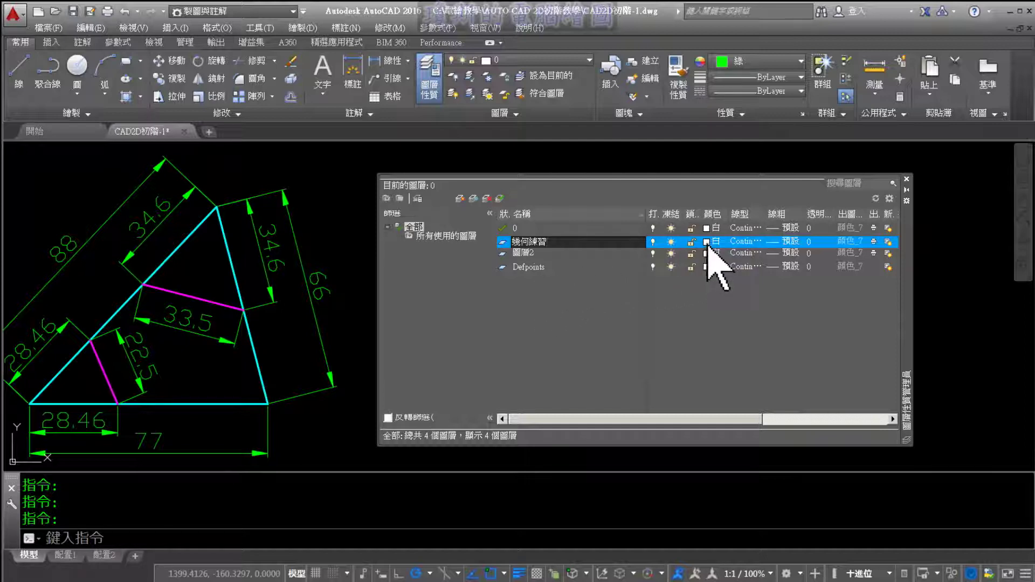
- Set the 幾何練習 layer colour to index 56
left_click(707, 242)
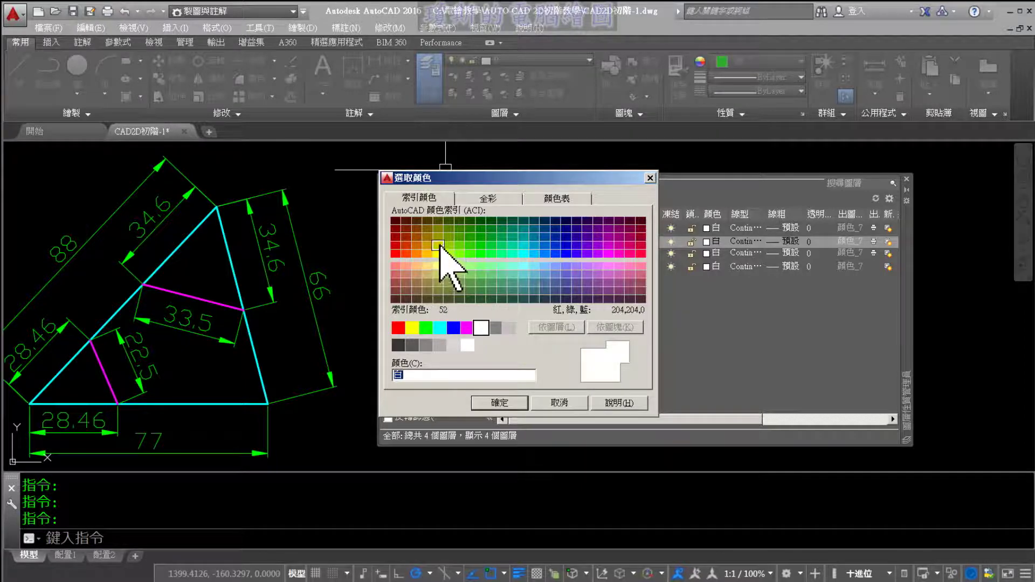
left_click(438, 229)
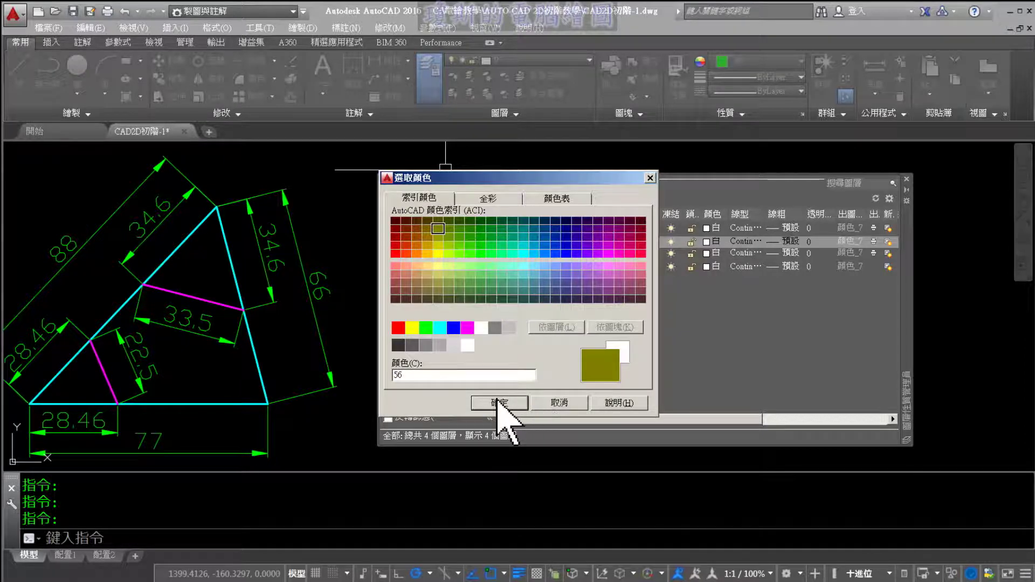
left_click(494, 403)
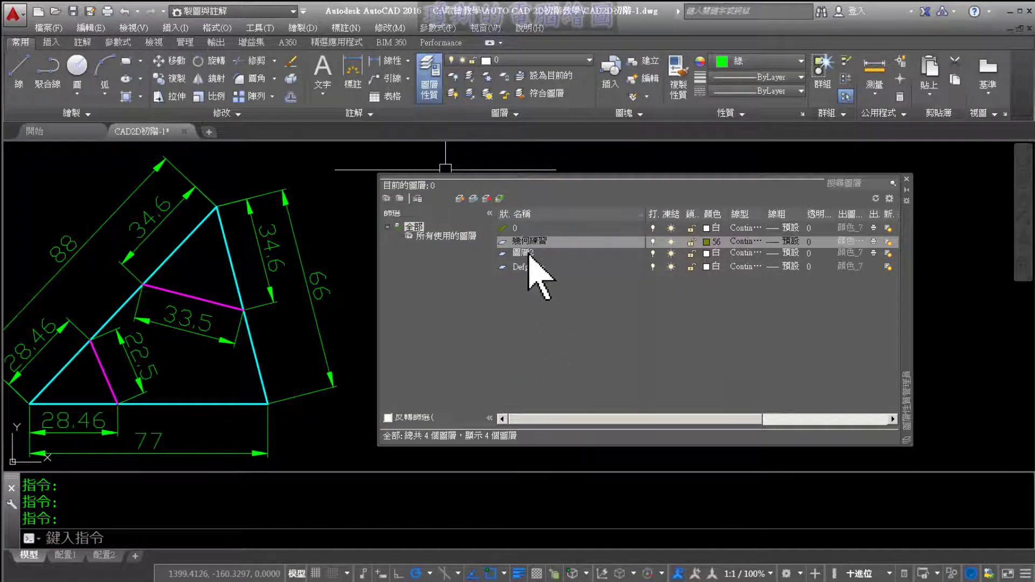
- Rename layer 圖層2 to 標註 and make it green
left_click(529, 254)
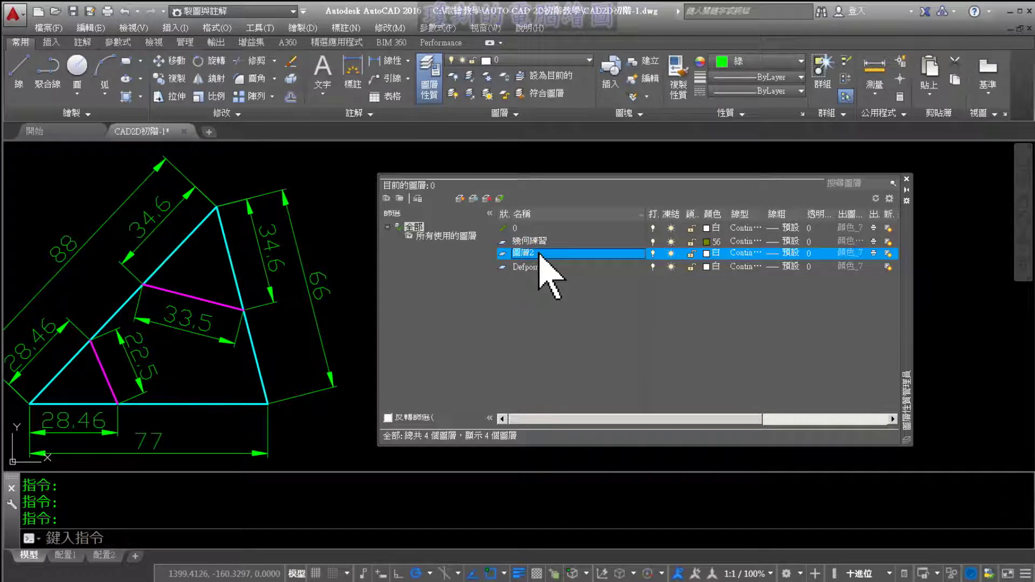
right_click(538, 254)
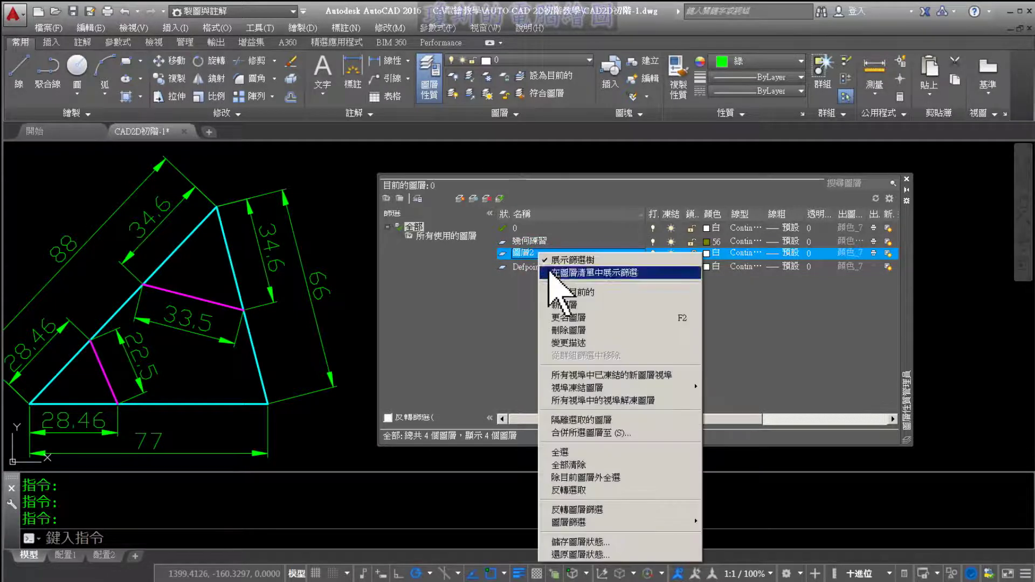
left_click(567, 319)
type("標註")
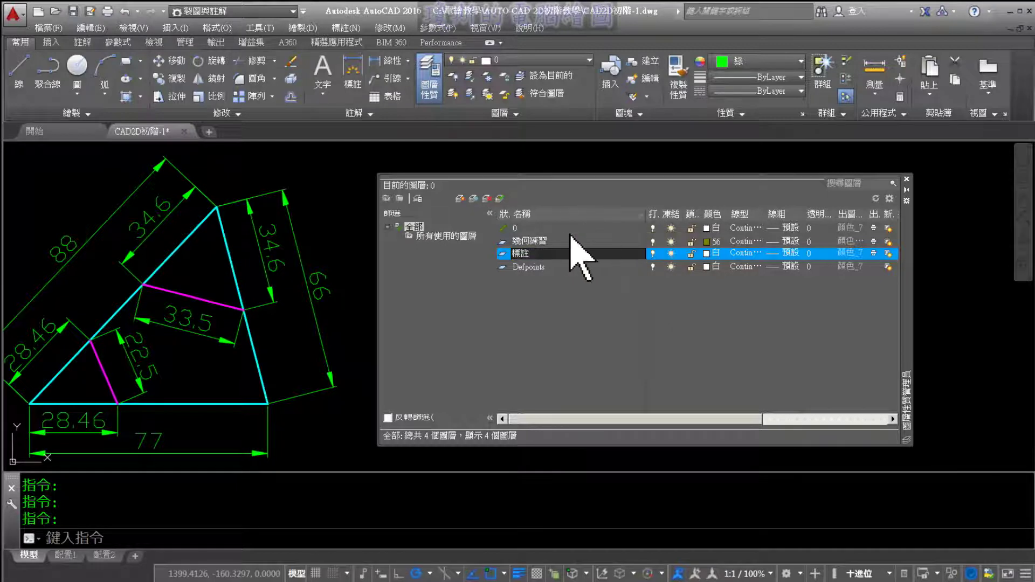
key("Return")
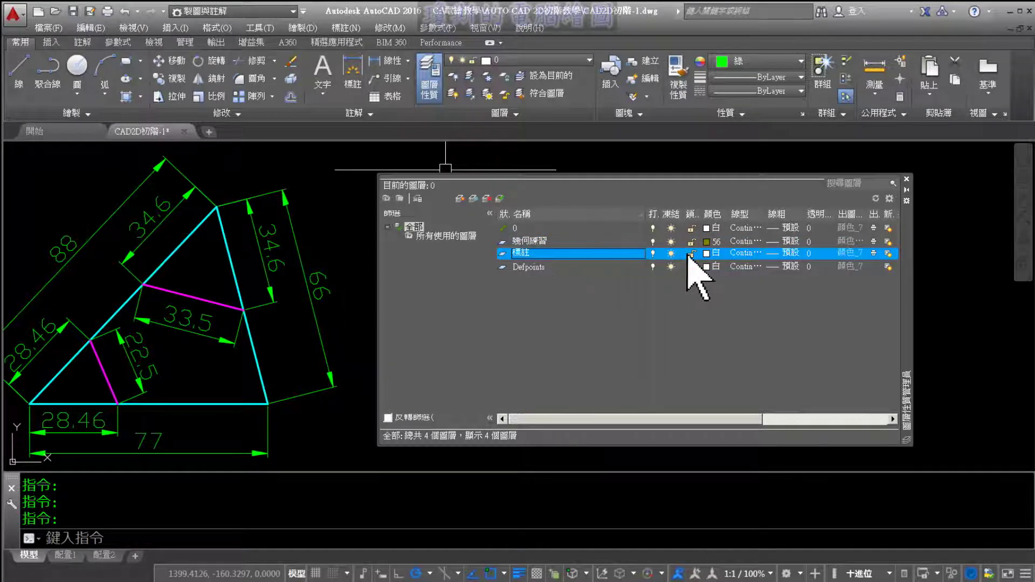
left_click(706, 254)
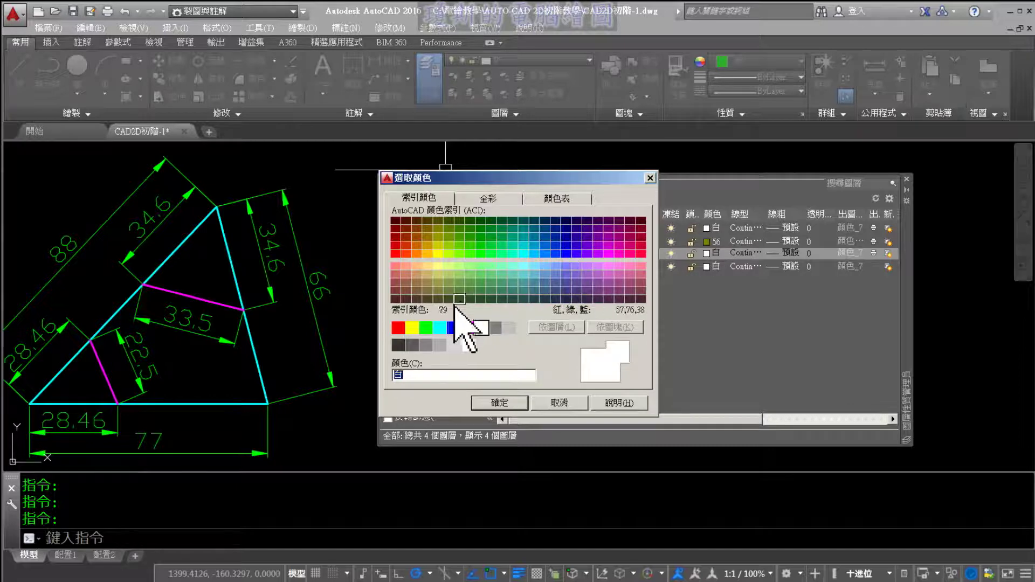
left_click(426, 327)
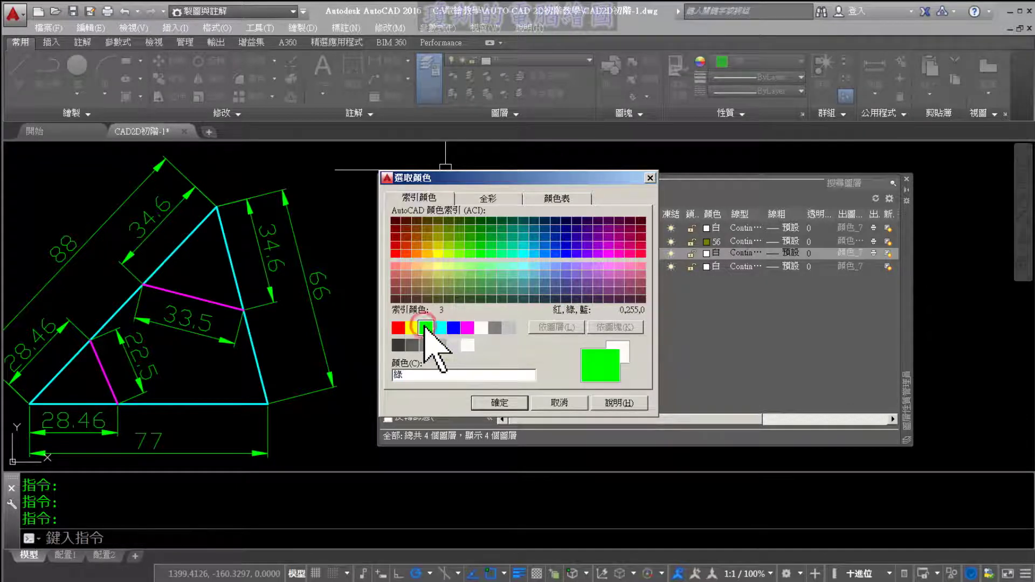
left_click(486, 402)
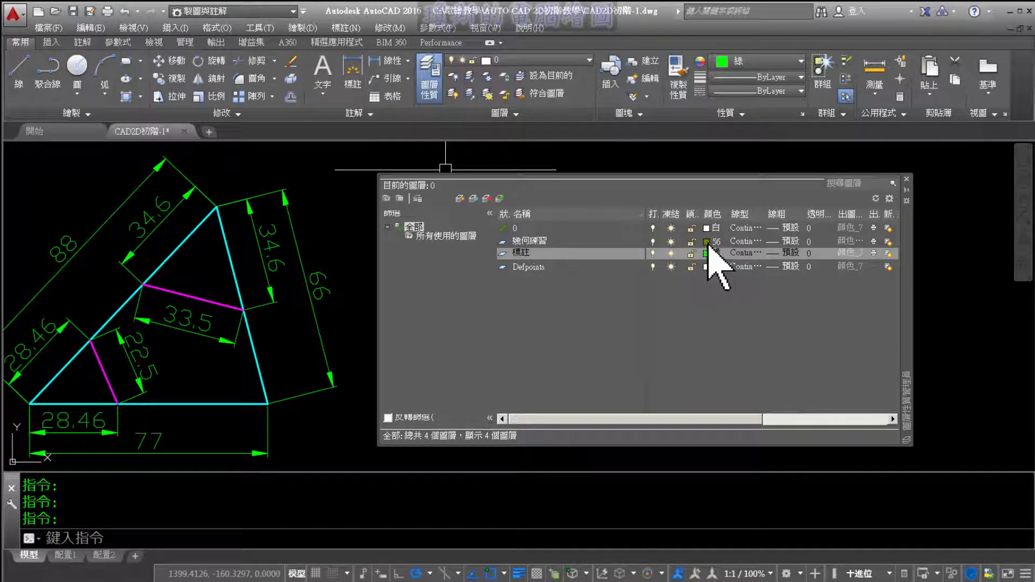
- Change the 幾何練習 layer colour to cyan
left_click(706, 241)
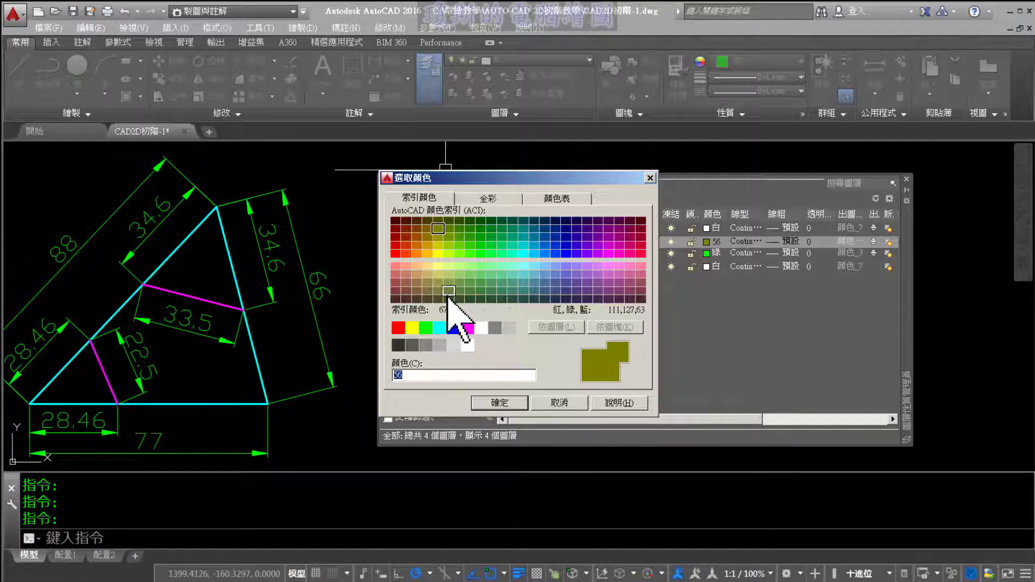
left_click(439, 327)
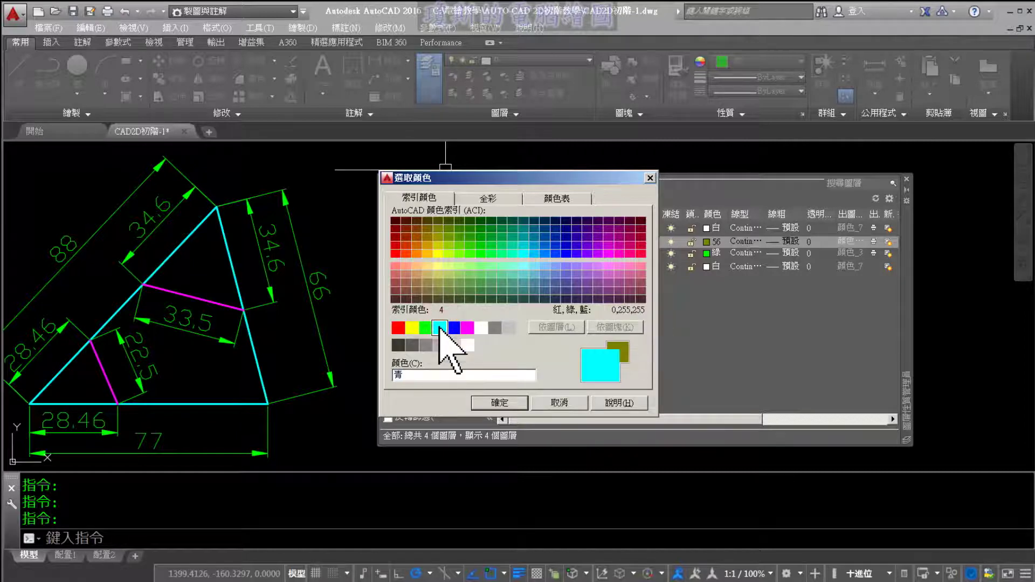
left_click(499, 405)
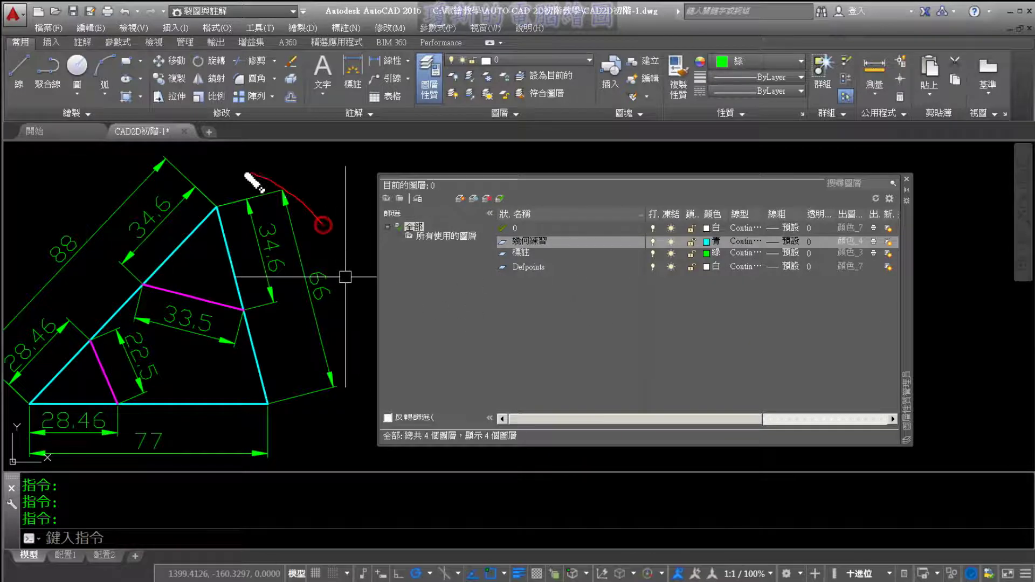
- Keep 幾何練習's linetype Continuous and set its lineweight to 0.40 mm
mouse_move(251, 177)
left_mouse_down()
mouse_move(266, 358)
mouse_move(323, 213)
left_mouse_up()
left_click_drag(542, 221, 484, 260)
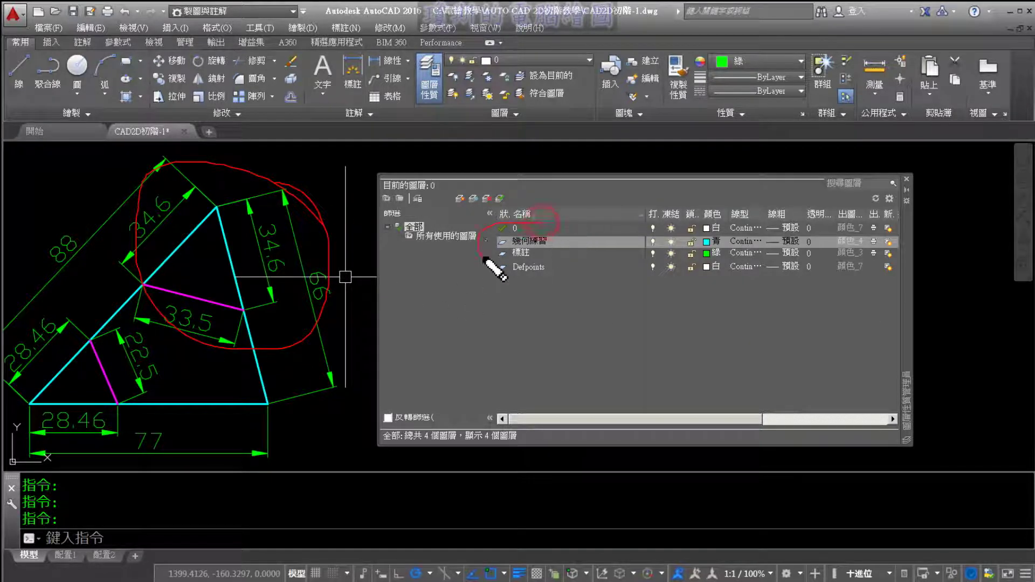
left_click_drag(711, 222, 671, 257)
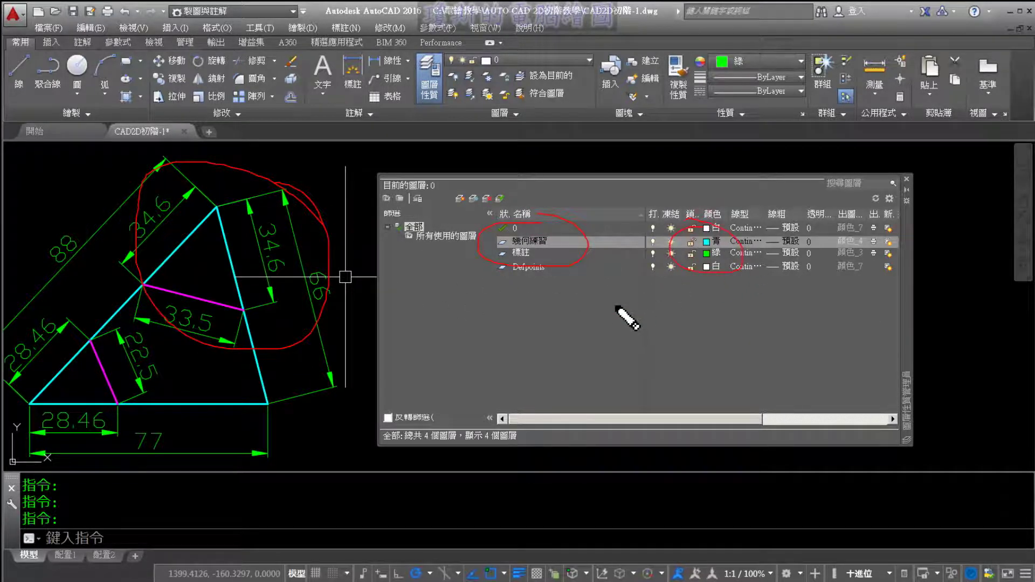
key("Escape")
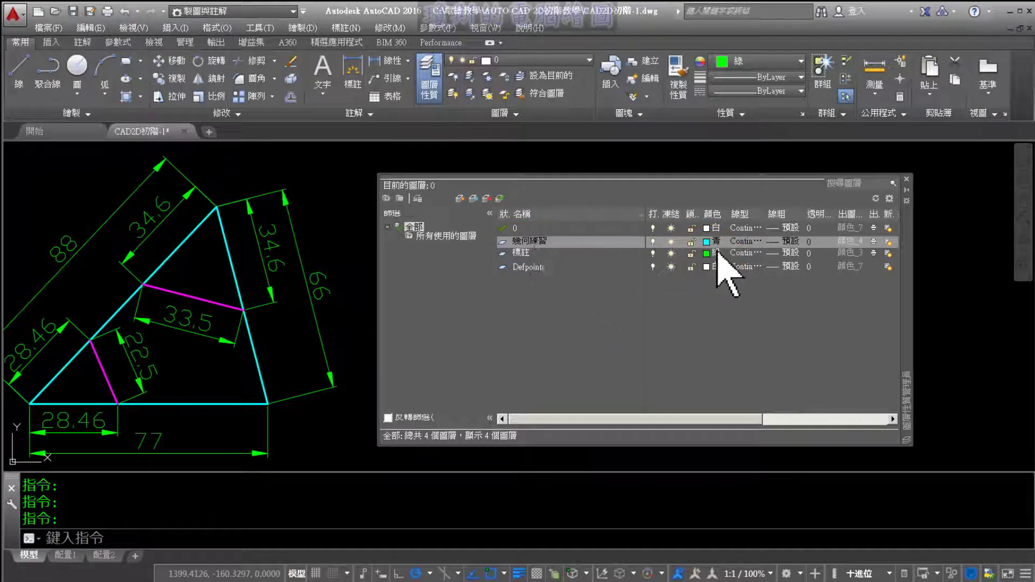
left_click(747, 243)
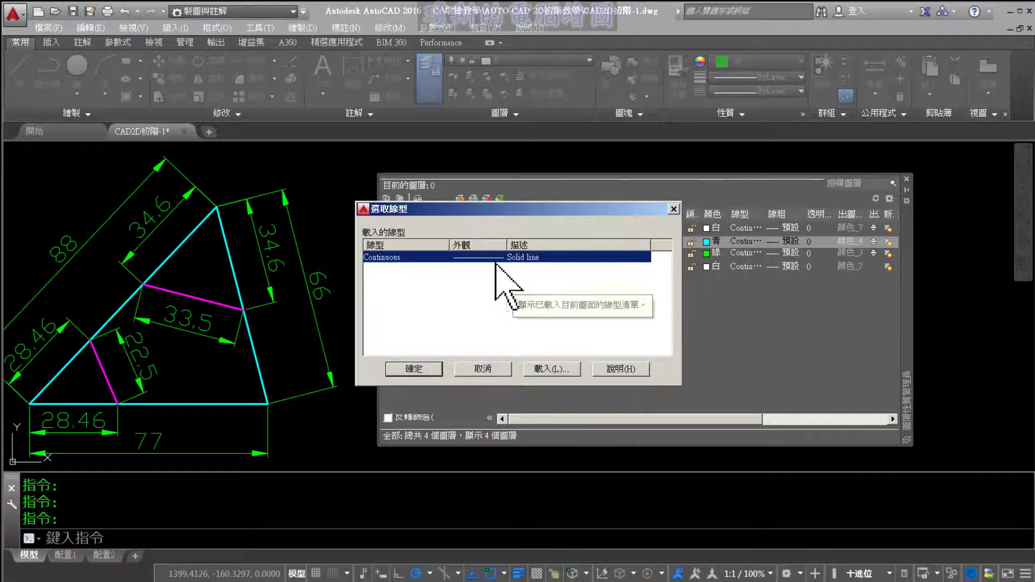
left_click(671, 210)
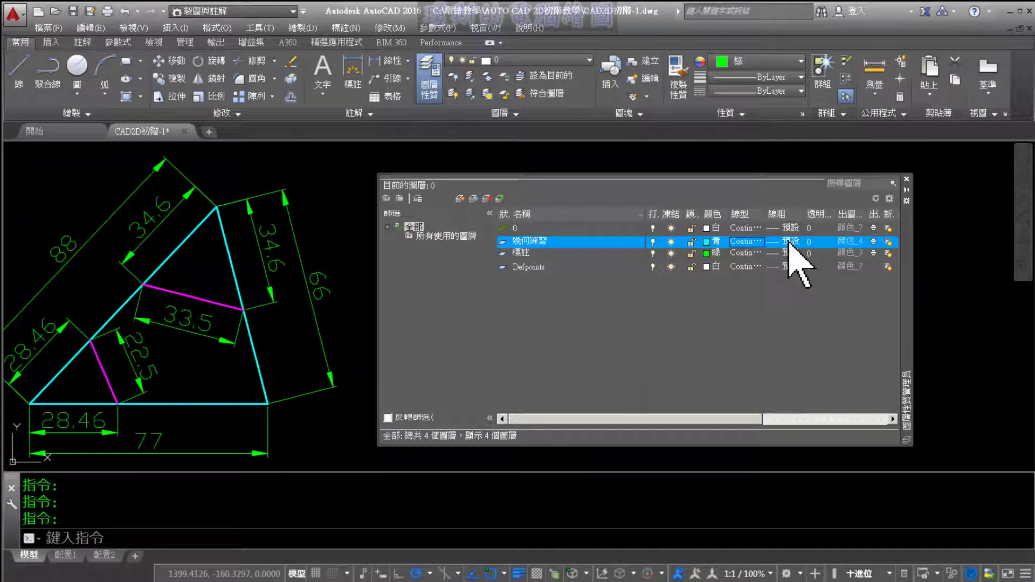
left_click(788, 242)
left_click_drag(602, 238, 606, 262)
left_click(470, 302)
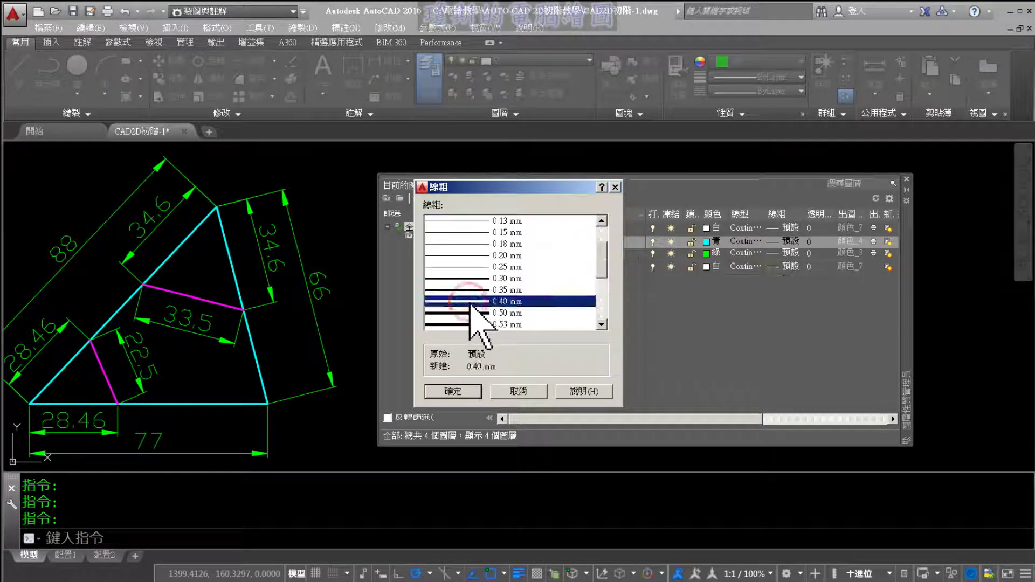
left_click(463, 391)
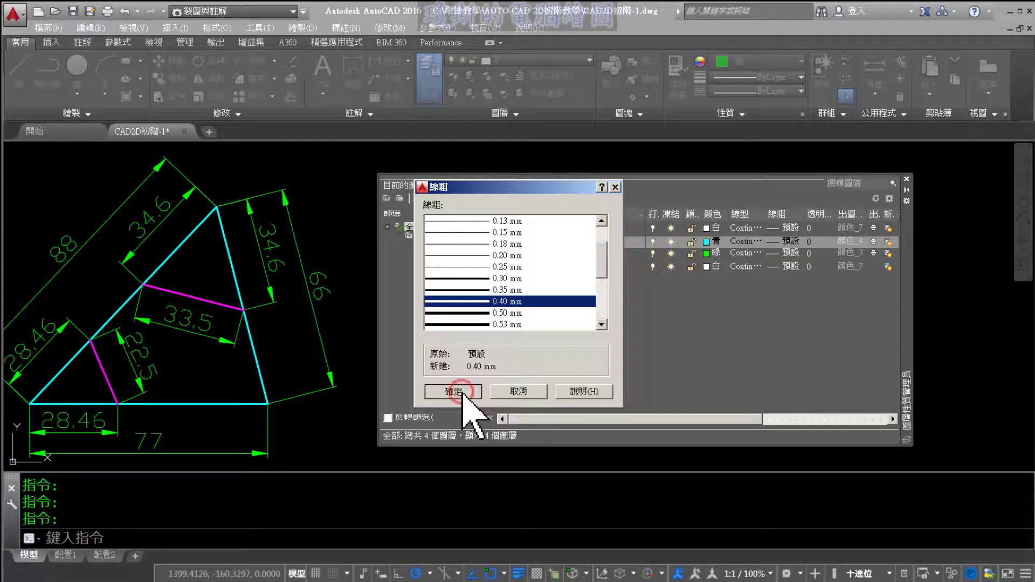
- Resize the name, on/off and linetype columns so the layer list is readable
left_click(560, 254)
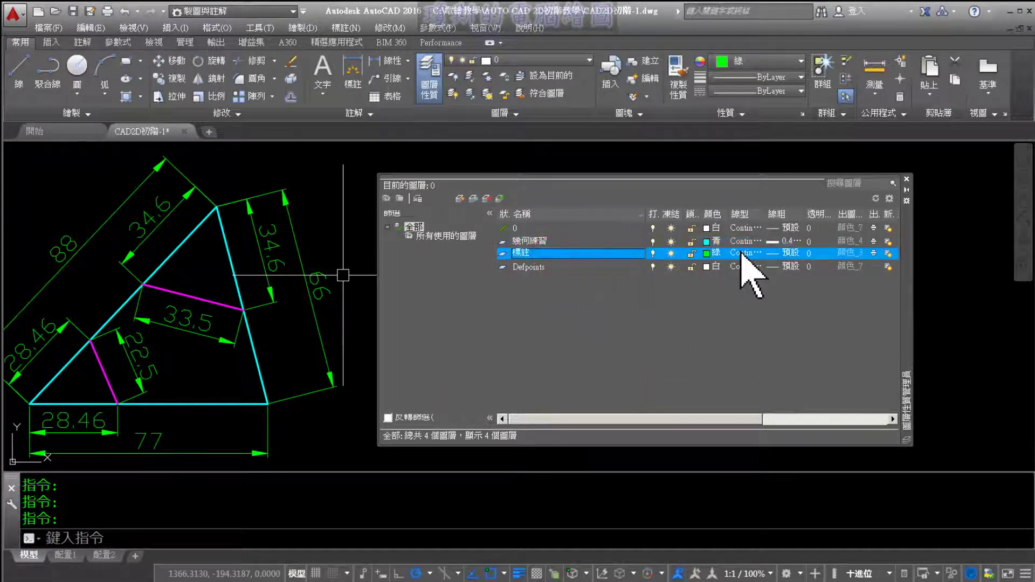
left_click_drag(645, 214, 593, 214)
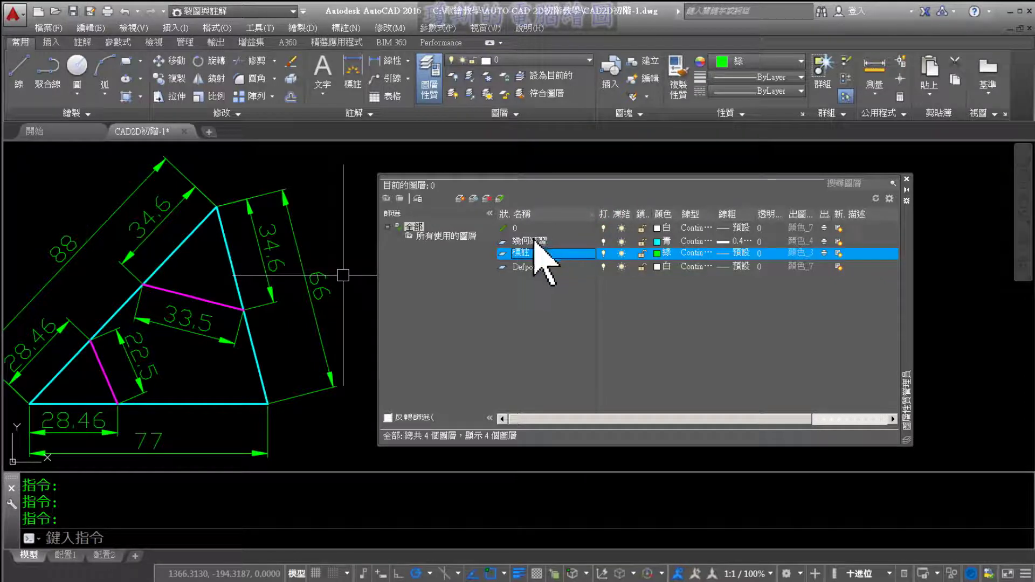
left_click(535, 240)
left_click(529, 252)
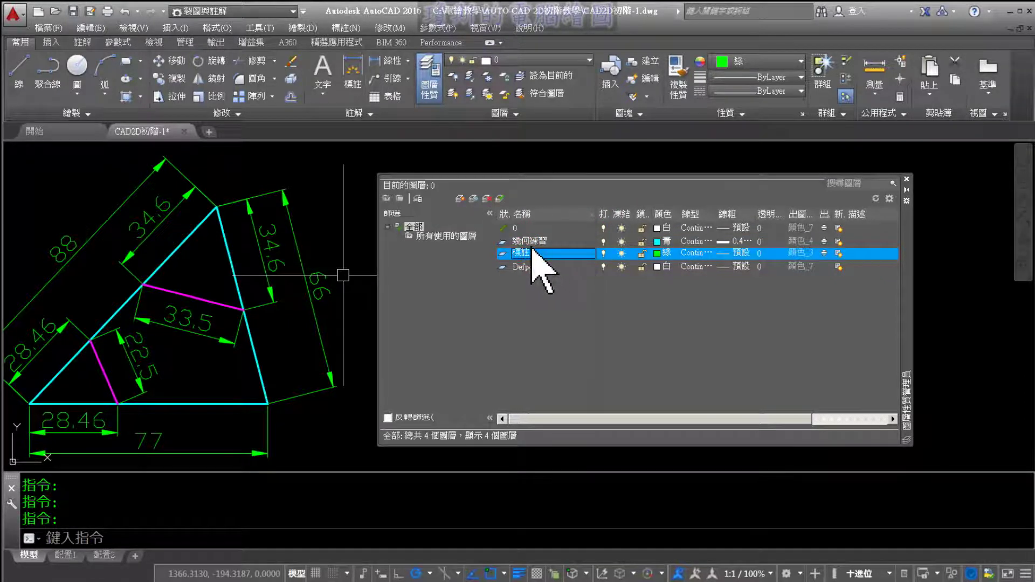
left_click_drag(611, 213, 672, 214)
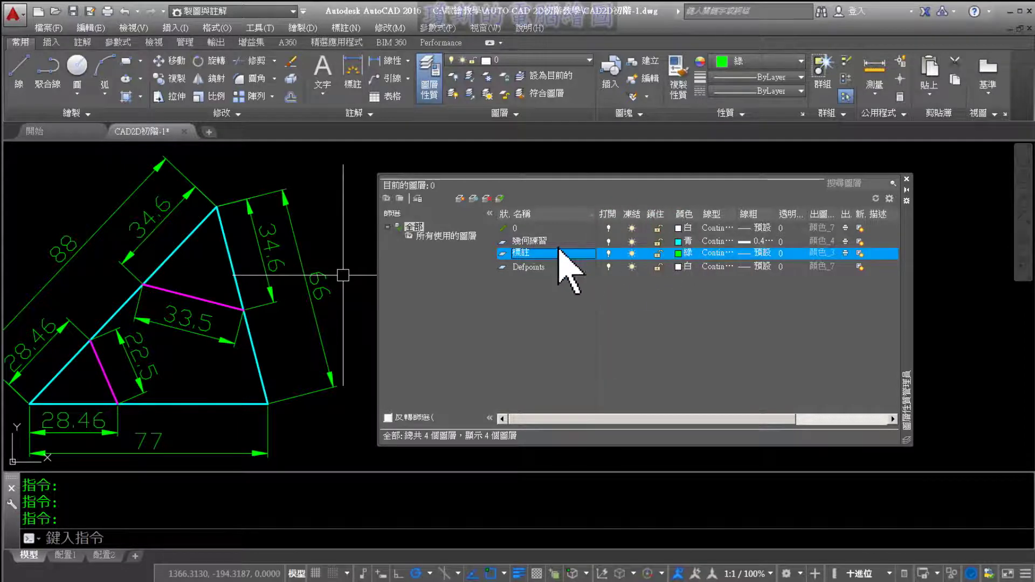
left_click(556, 241)
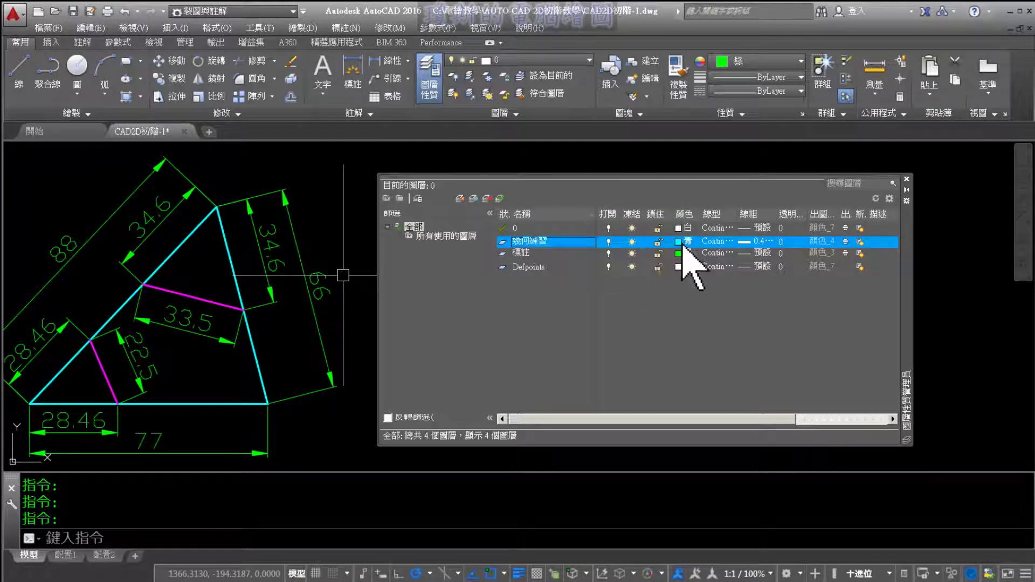
left_click(530, 252)
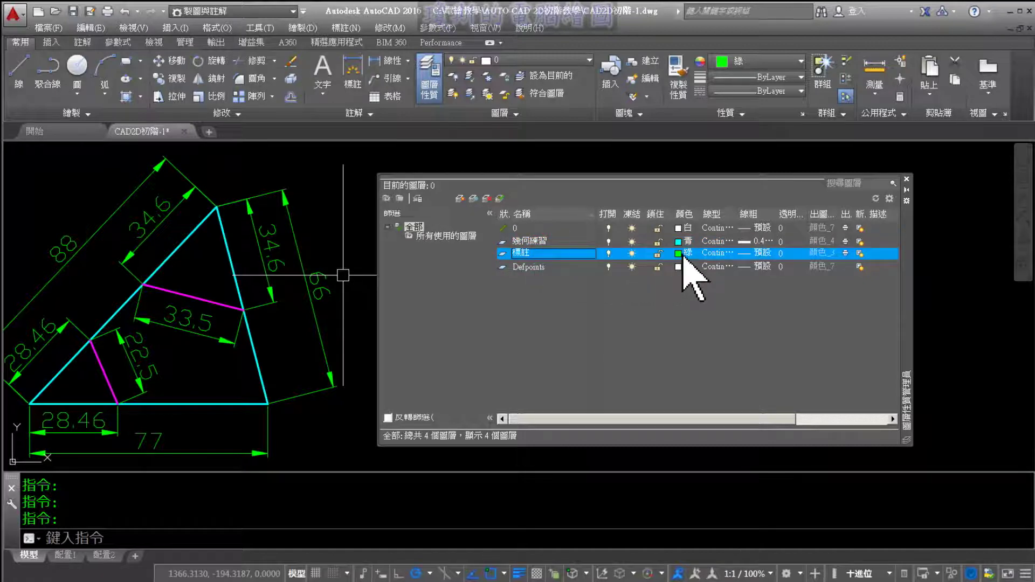
left_click_drag(736, 214, 774, 214)
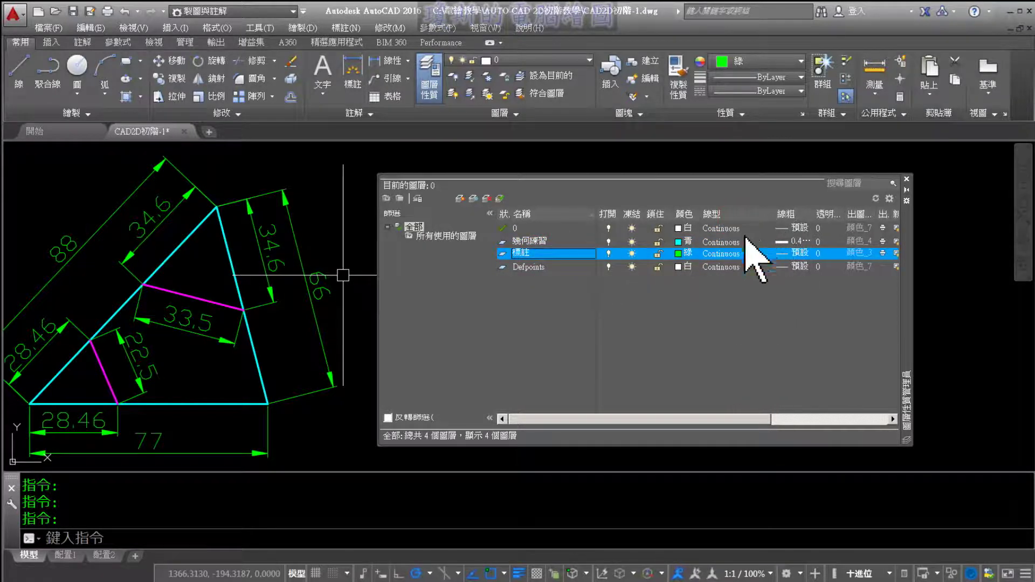
- Verify 幾何練習 has Continuous linetype and 0.40 mm lineweight, then close the layer manager
left_click(721, 242)
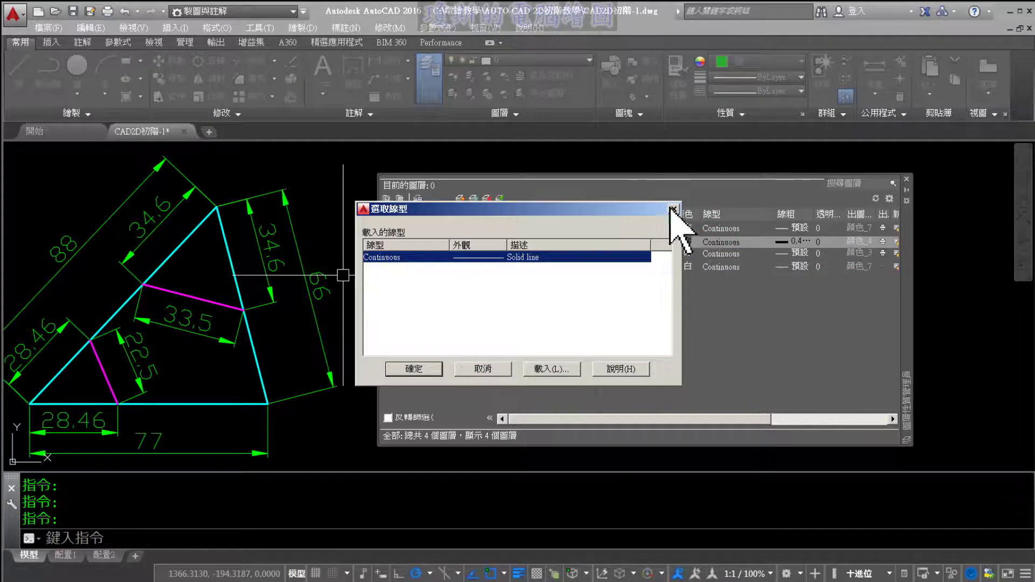
left_click(672, 210)
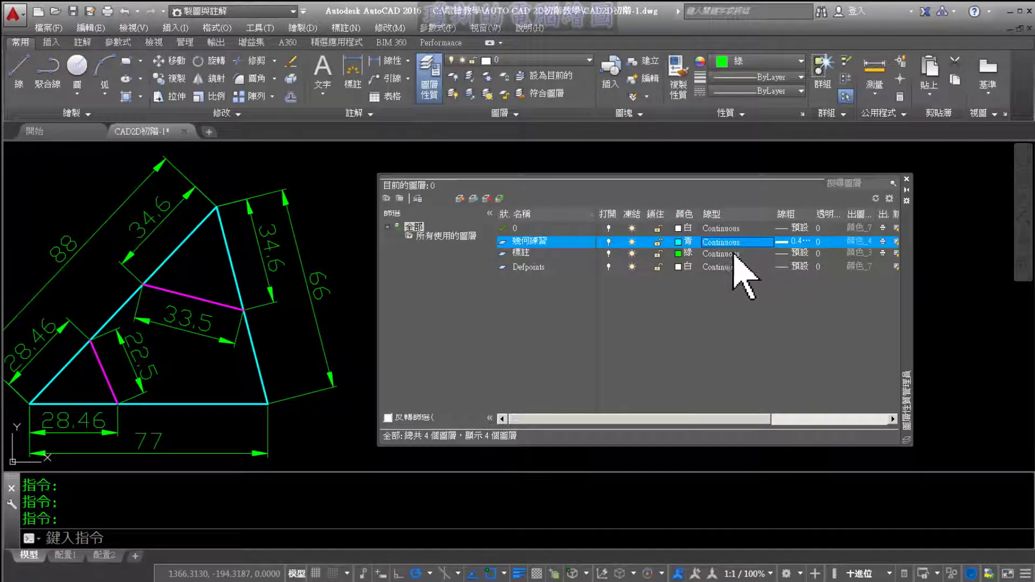
left_click(797, 242)
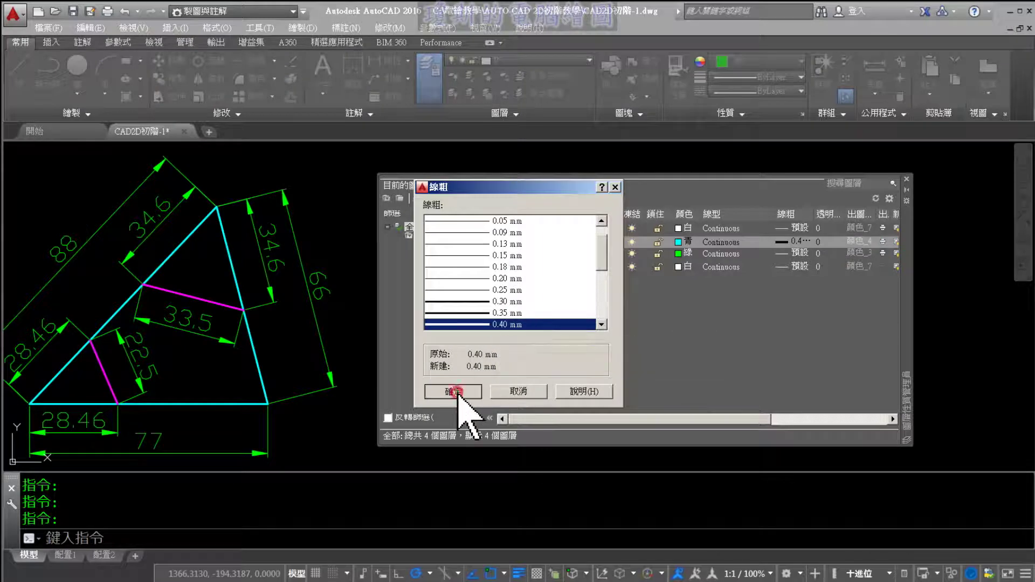
left_click(457, 389)
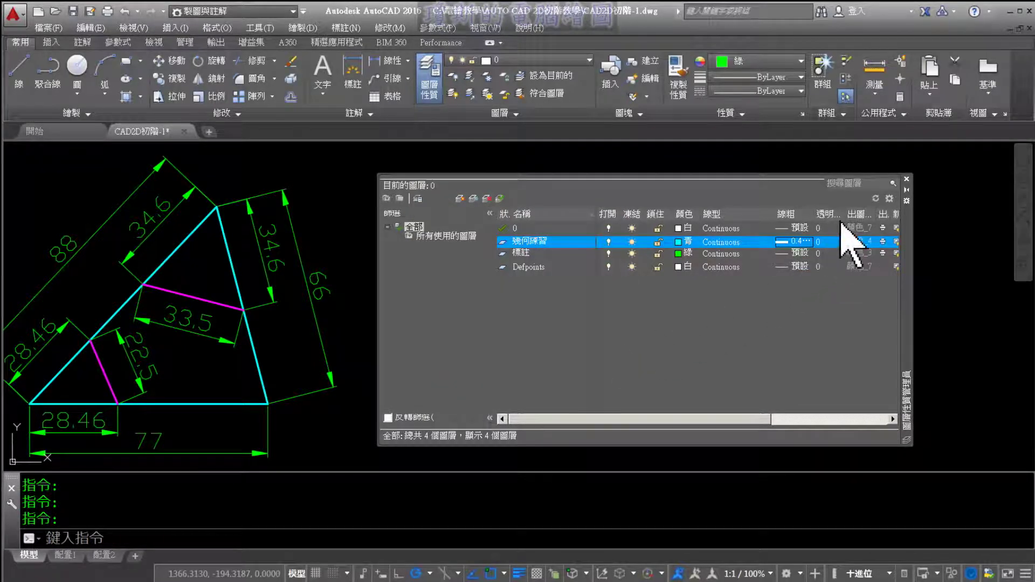
left_click(906, 179)
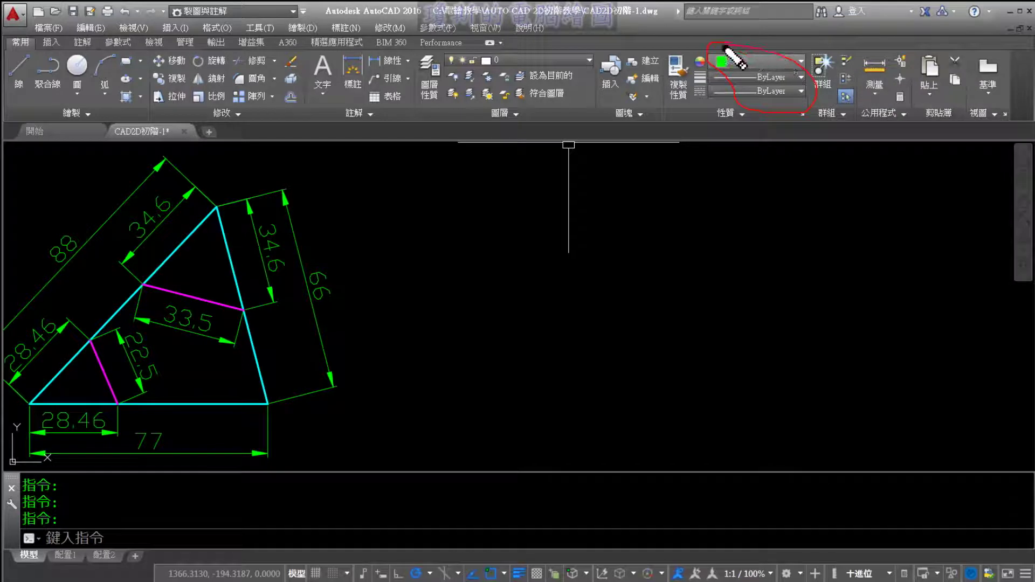
- Set the current object colour from green to ByLayer
left_click(753, 60)
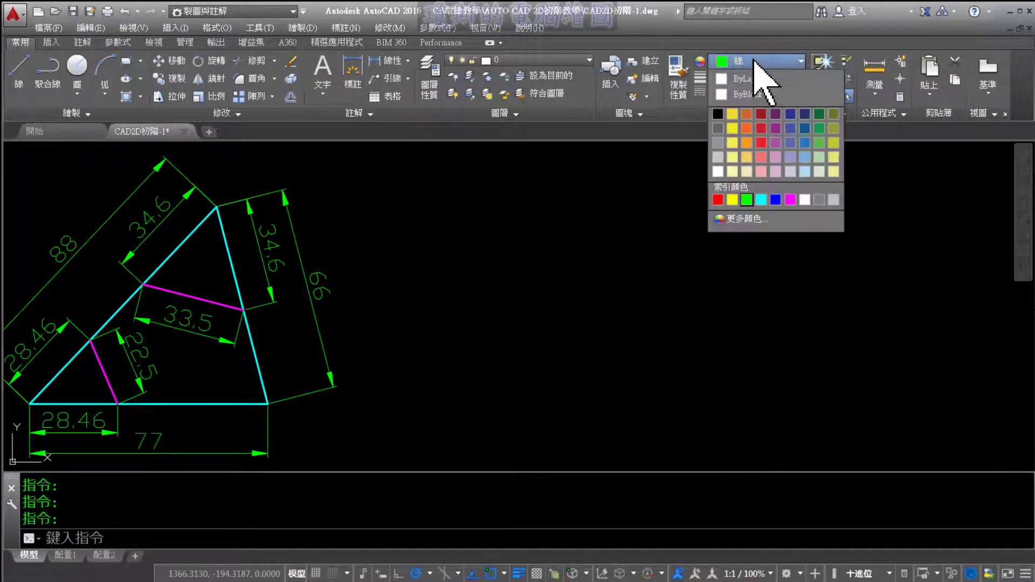
left_click(753, 80)
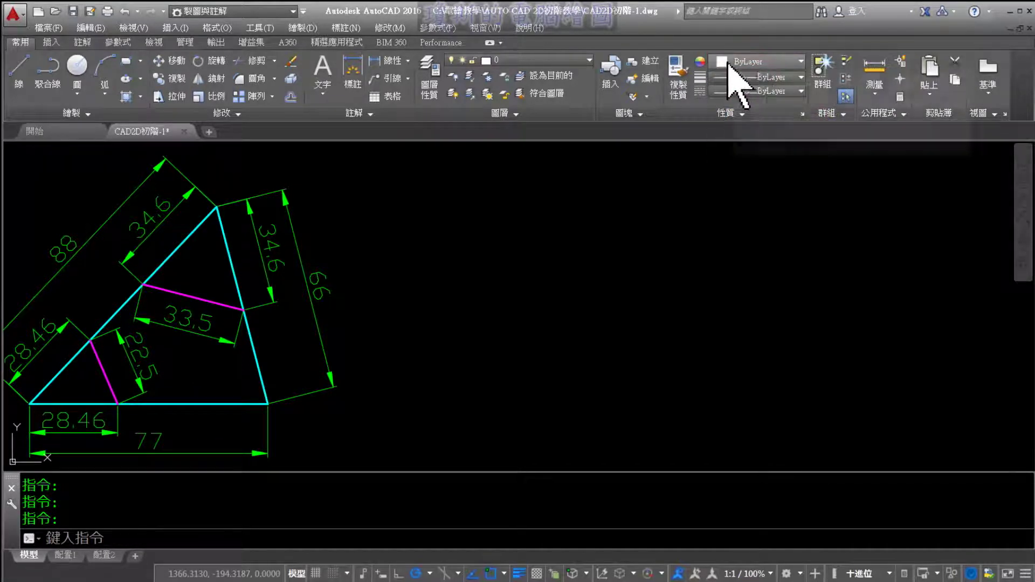
left_click_drag(471, 225, 483, 263)
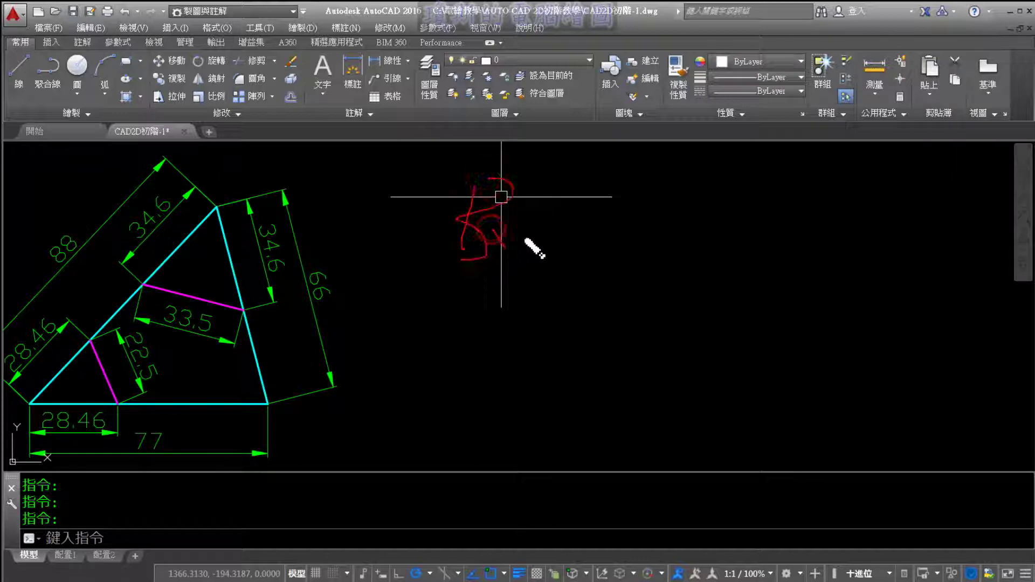
mouse_move(526, 220)
left_mouse_down()
mouse_move(455, 316)
mouse_move(434, 388)
mouse_move(503, 370)
mouse_move(453, 406)
mouse_move(522, 430)
left_mouse_up()
mouse_move(575, 157)
left_mouse_down()
mouse_move(642, 258)
mouse_move(661, 232)
mouse_move(709, 224)
mouse_move(633, 285)
left_mouse_up()
mouse_move(708, 238)
left_mouse_down()
mouse_move(739, 231)
mouse_move(753, 259)
mouse_move(776, 219)
left_mouse_up()
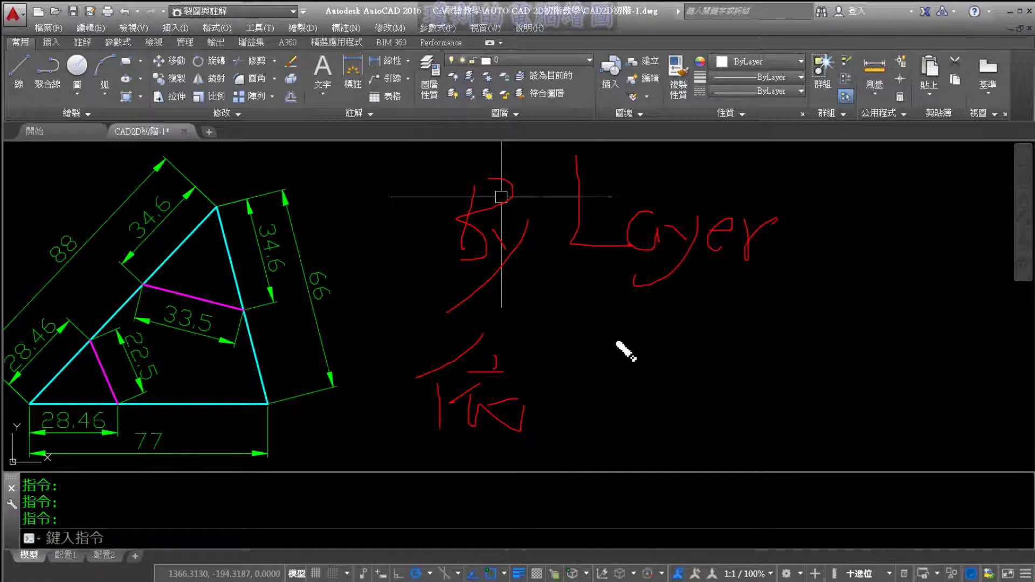
- Move the view to empty drawing space beside the triangle
mouse_move(580, 342)
left_mouse_down()
mouse_move(629, 371)
mouse_move(626, 412)
mouse_move(612, 399)
left_mouse_up()
mouse_move(572, 330)
left_mouse_down()
mouse_move(566, 410)
mouse_move(581, 429)
left_mouse_up()
mouse_move(676, 334)
left_mouse_down()
mouse_move(701, 353)
mouse_move(647, 434)
left_mouse_up()
left_click_drag(682, 396, 728, 409)
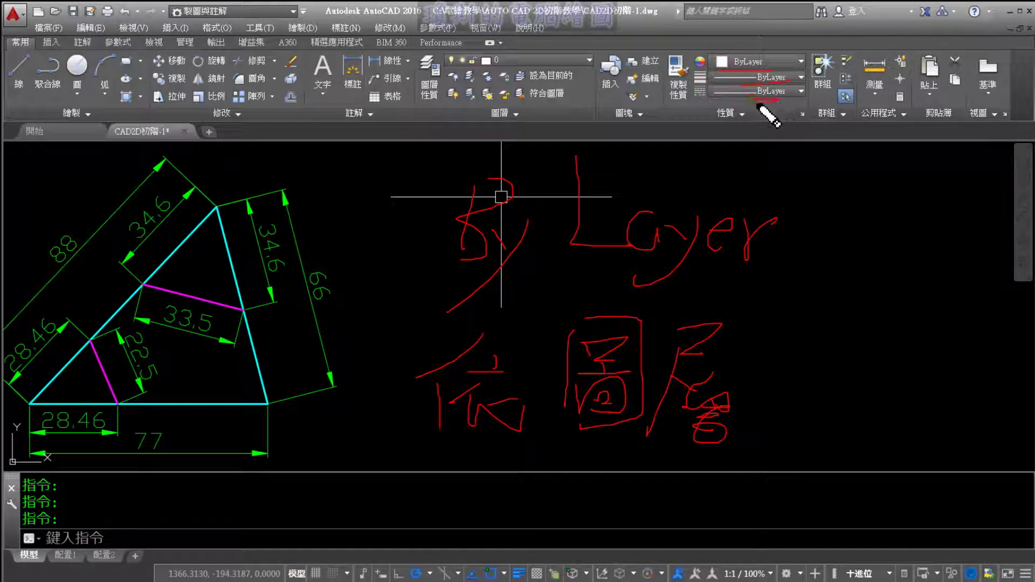
left_click_drag(758, 105, 797, 76)
left_click_drag(660, 25, 462, 53)
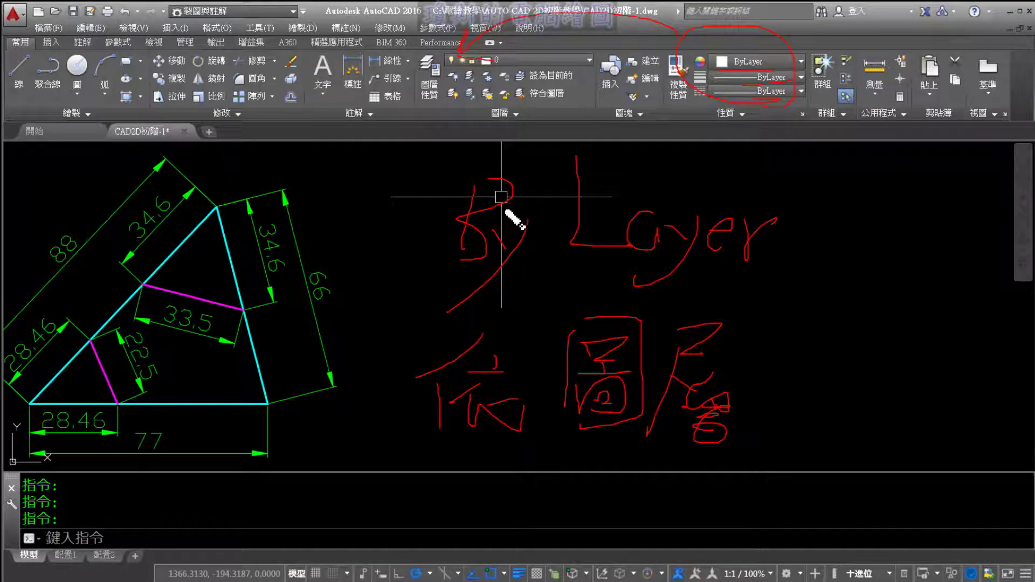
middle_click_drag(614, 293, 426, 293)
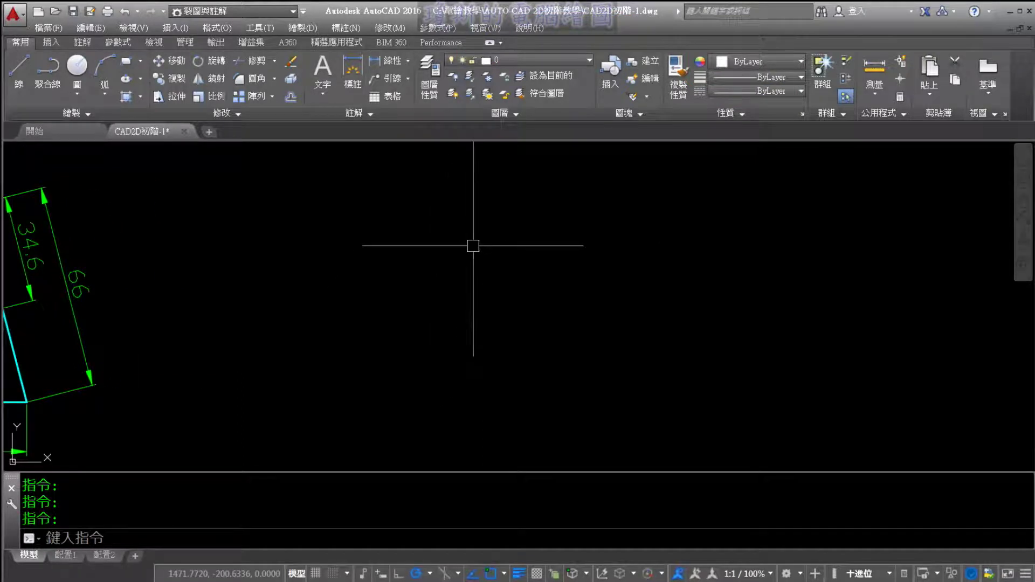
- Make 幾何練習 current and draw a 125-unit horizontal line left of centre
left_click(574, 66)
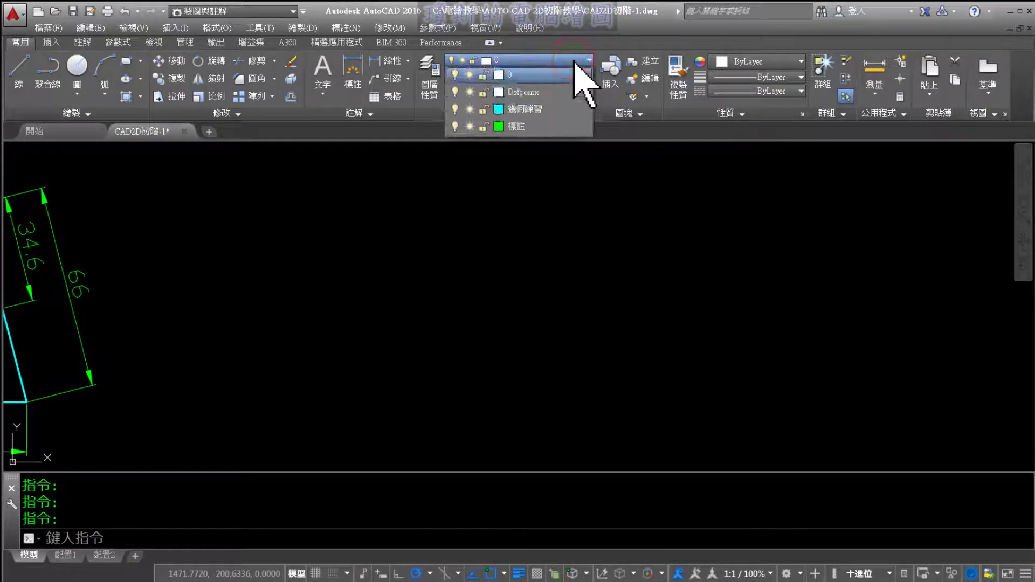
left_click(543, 109)
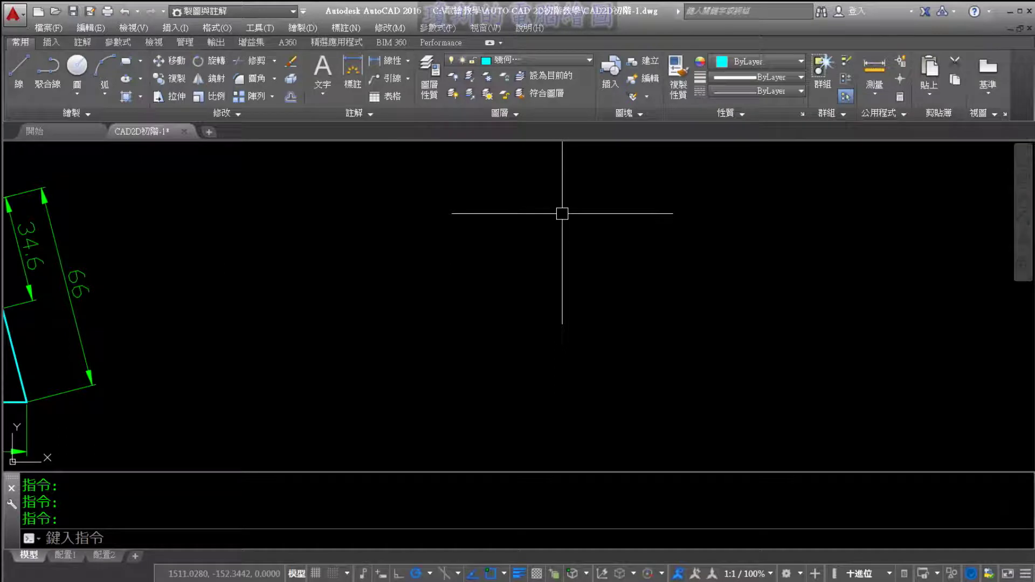
middle_click_drag(561, 214, 431, 213)
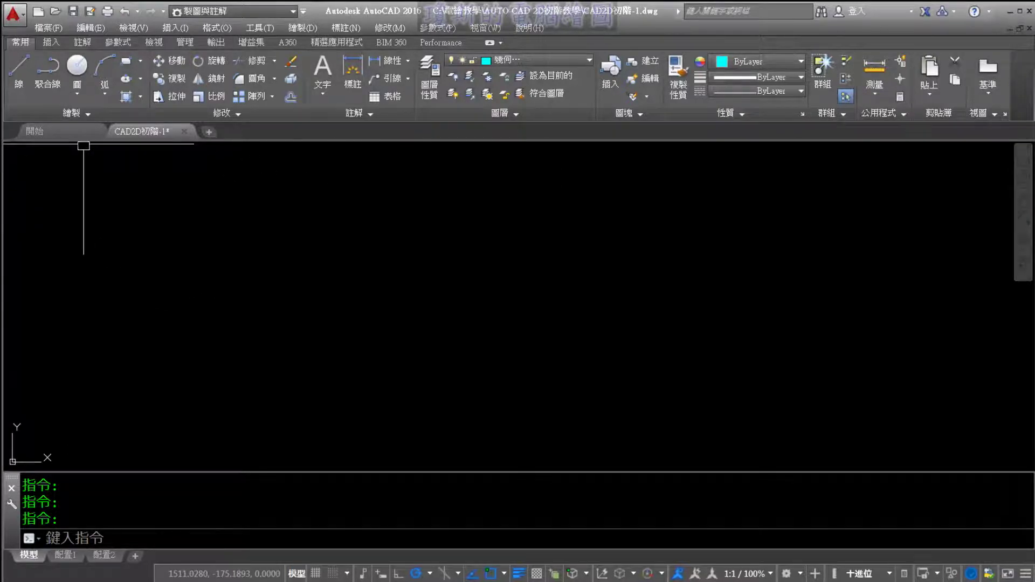
left_click(22, 72)
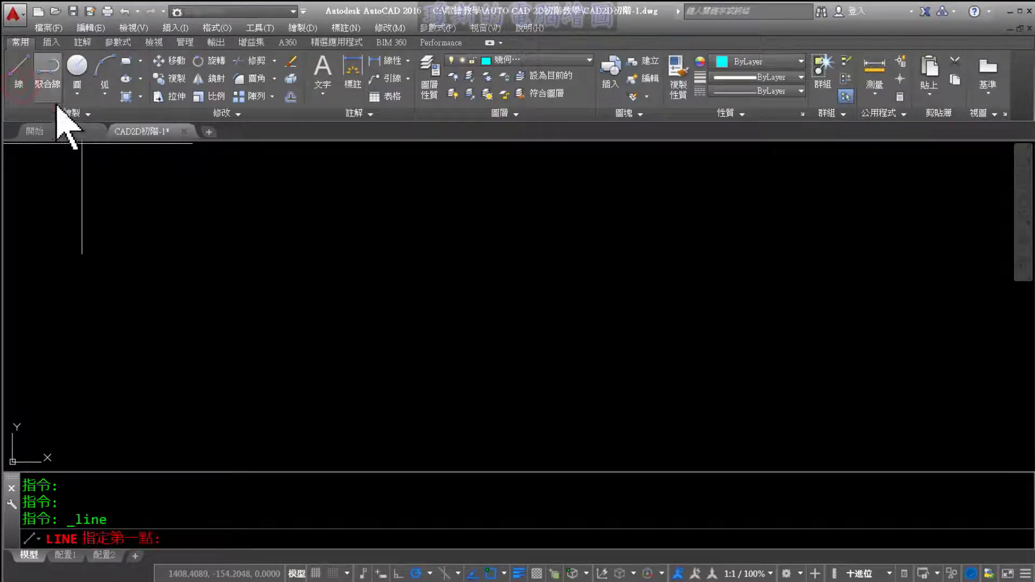
left_click(339, 347)
type("125")
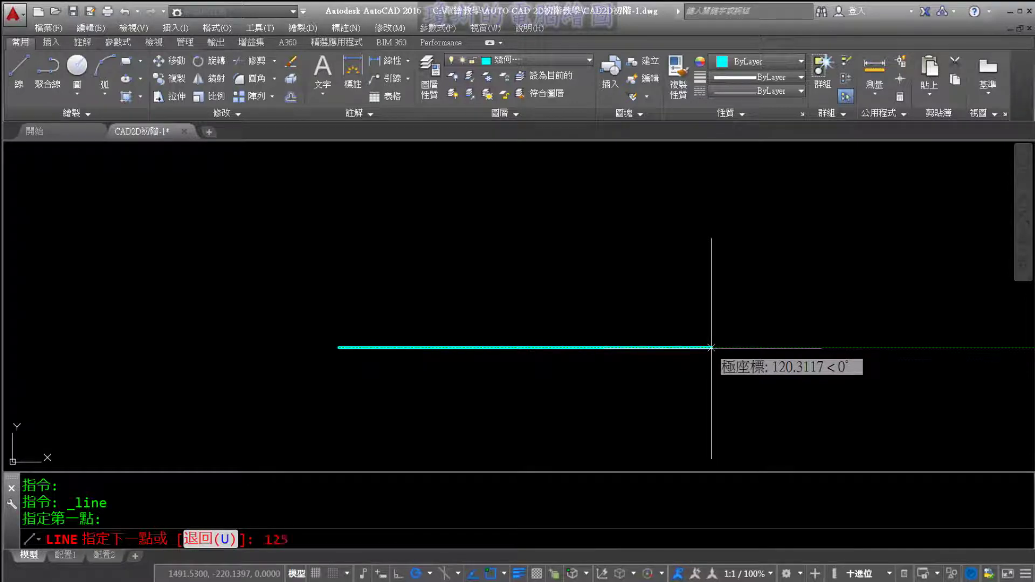
key("Return")
key("Escape")
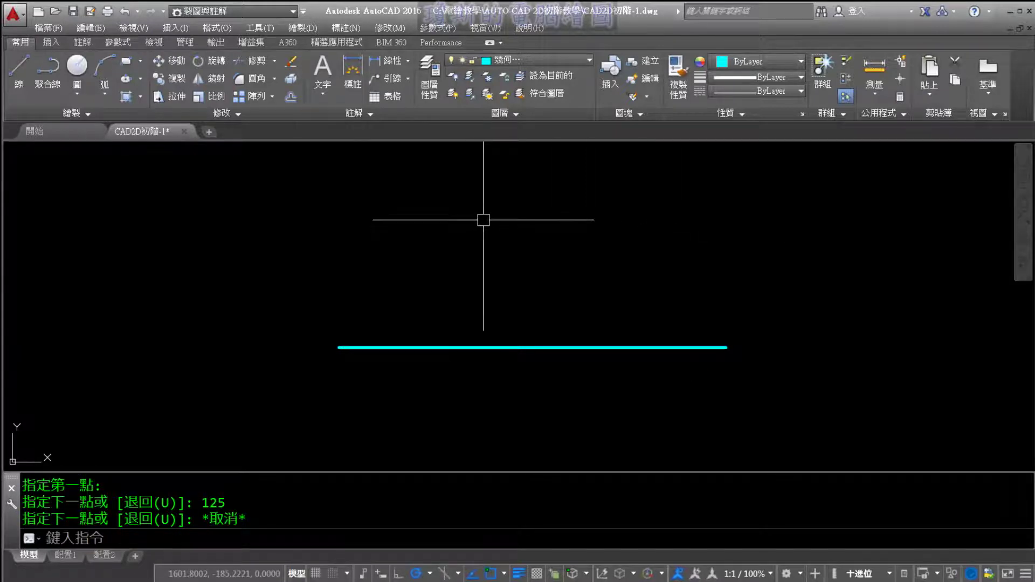
- Make 標註 current and place a 125 linear dimension above the cyan line
left_click(565, 59)
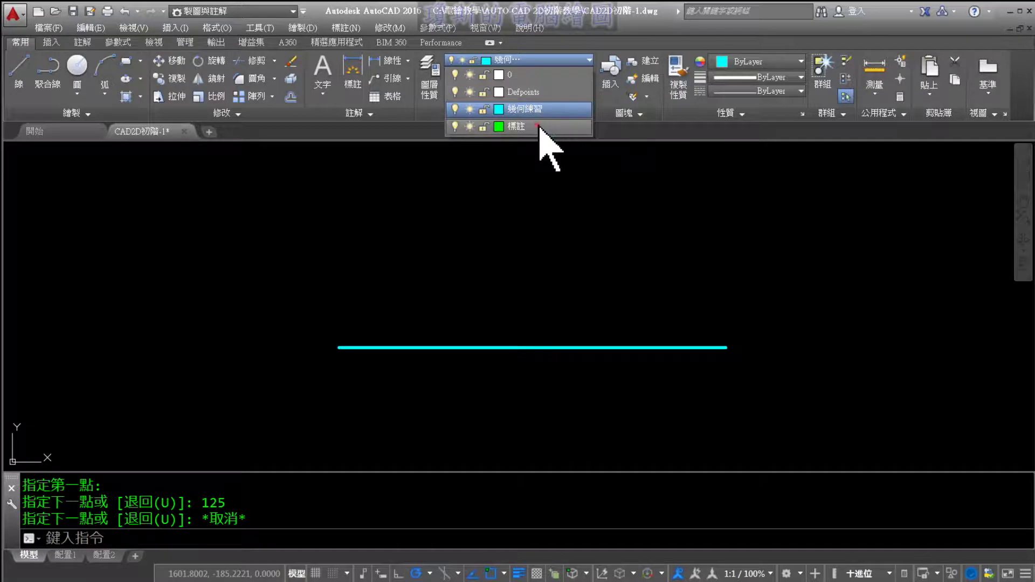
left_click(539, 126)
left_click(407, 62)
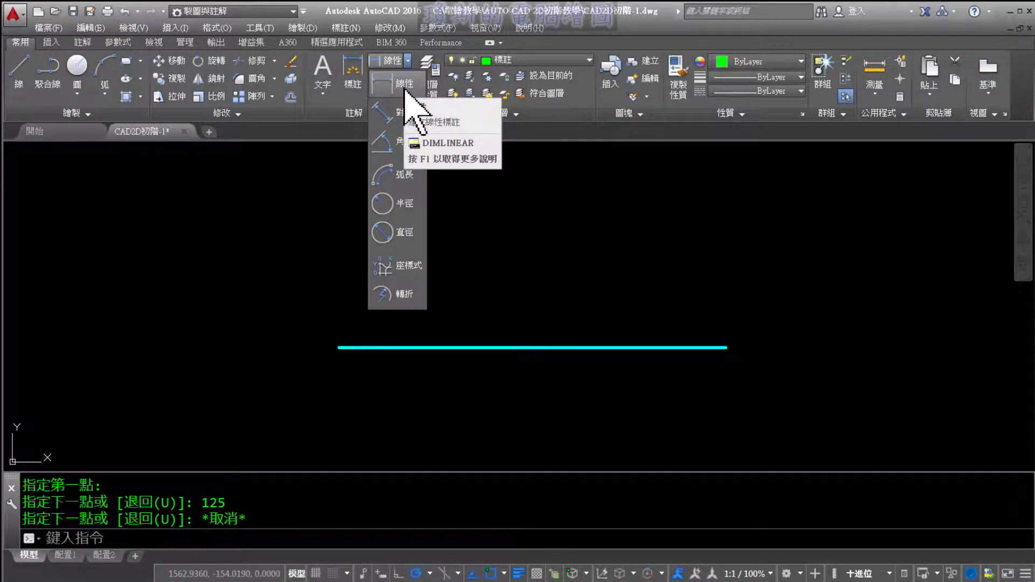
left_click(406, 86)
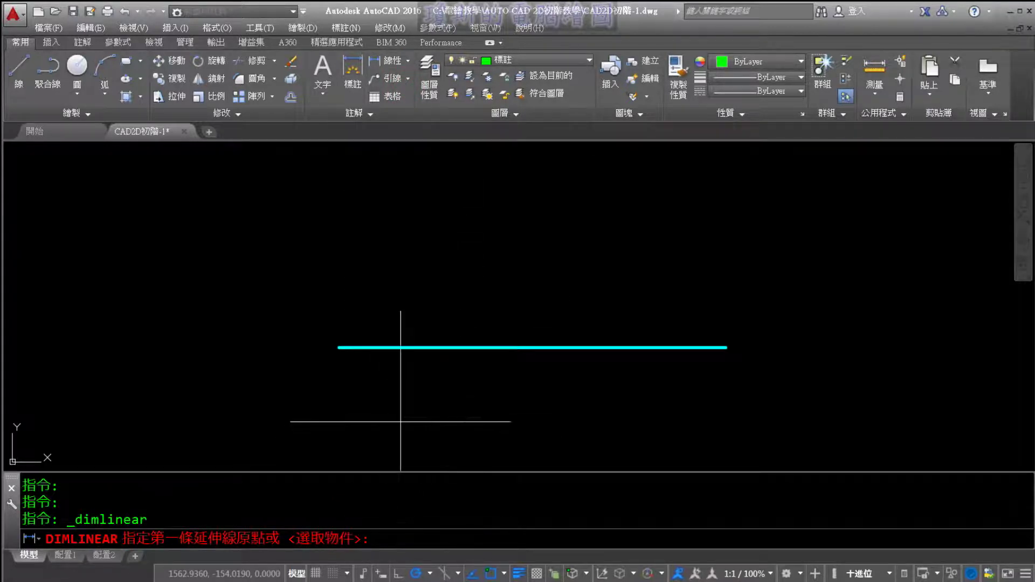
key("Return")
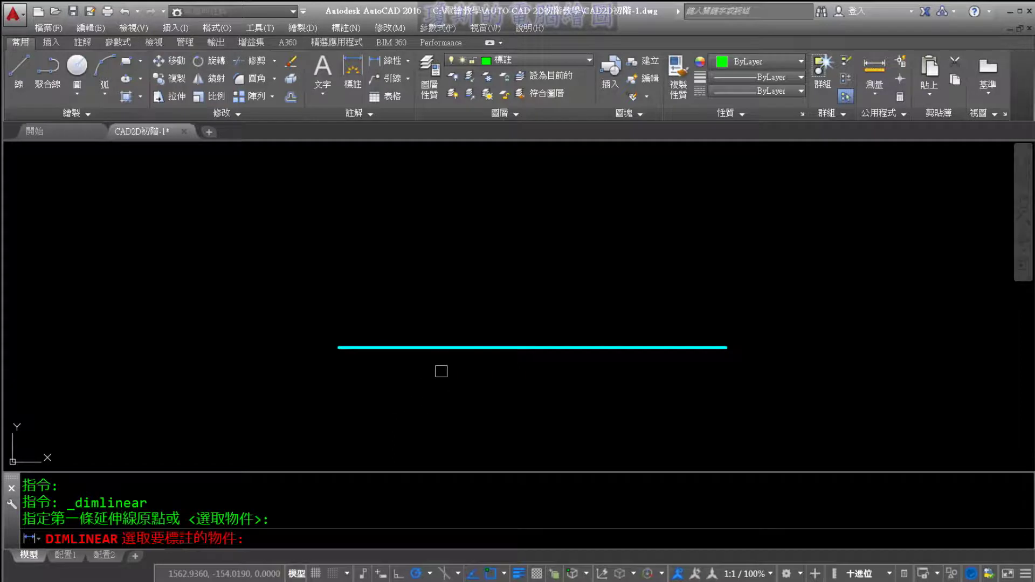
left_click(447, 347)
left_click(467, 306)
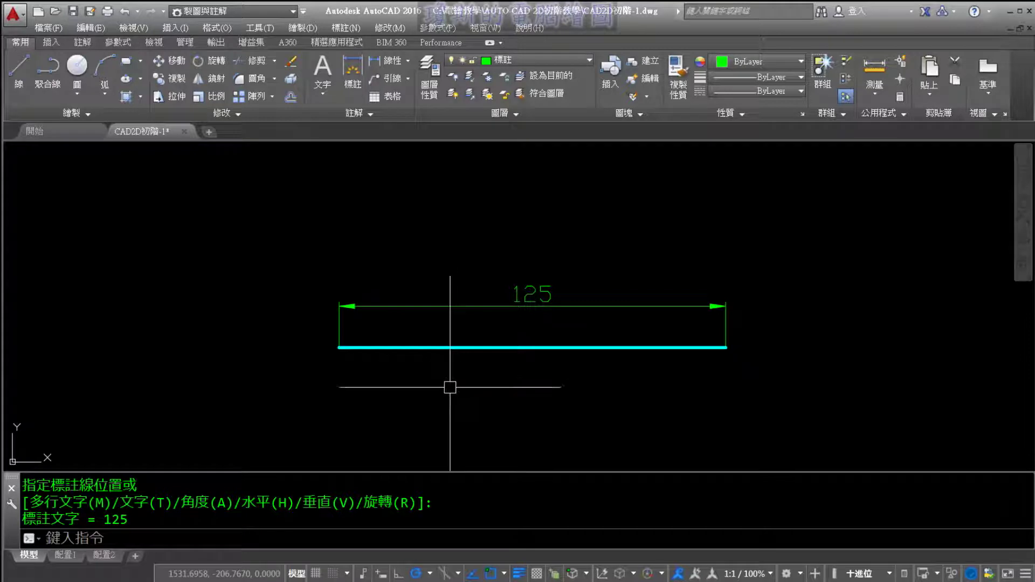
- Zoom in, centre the line and mark the 125 dimension text
scroll(488, 336, "up", 2)
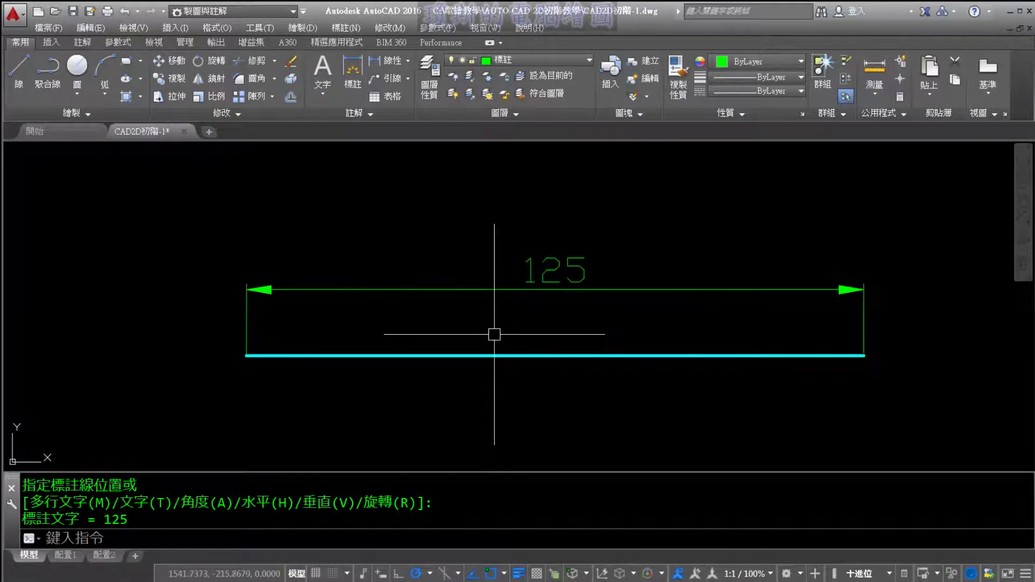
middle_click_drag(537, 326, 488, 328)
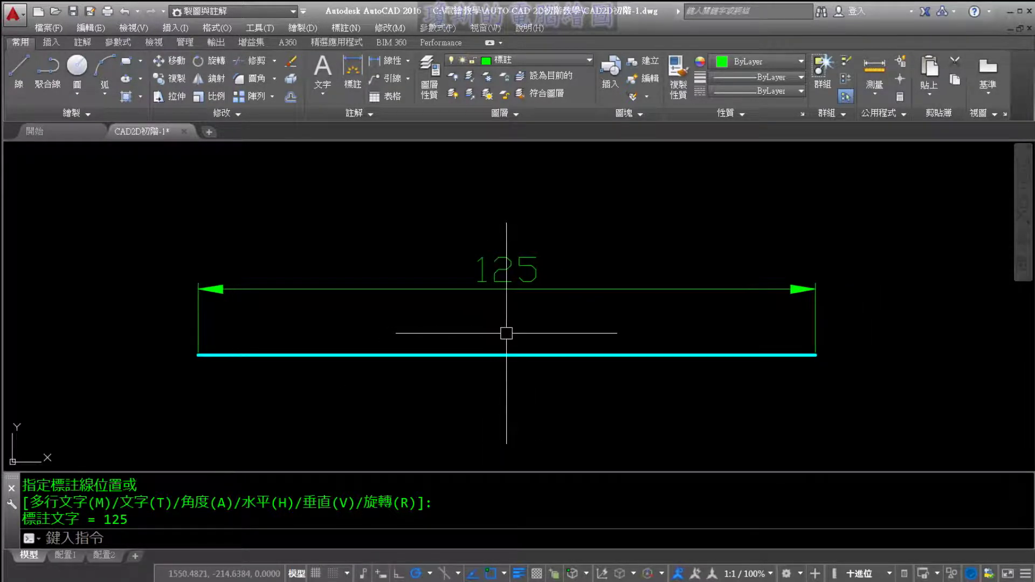
left_click_drag(461, 389, 422, 360)
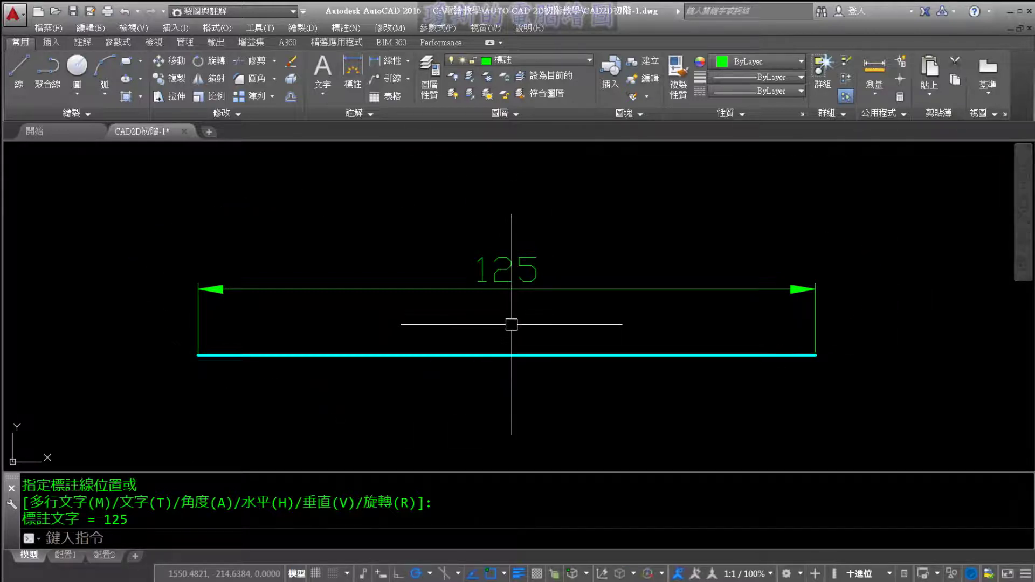
mouse_move(555, 228)
left_mouse_down()
mouse_move(504, 225)
mouse_move(553, 313)
left_mouse_up()
mouse_move(468, 157)
left_mouse_down()
mouse_move(476, 205)
mouse_move(528, 210)
mouse_move(582, 180)
left_mouse_up()
left_click_drag(563, 162, 567, 200)
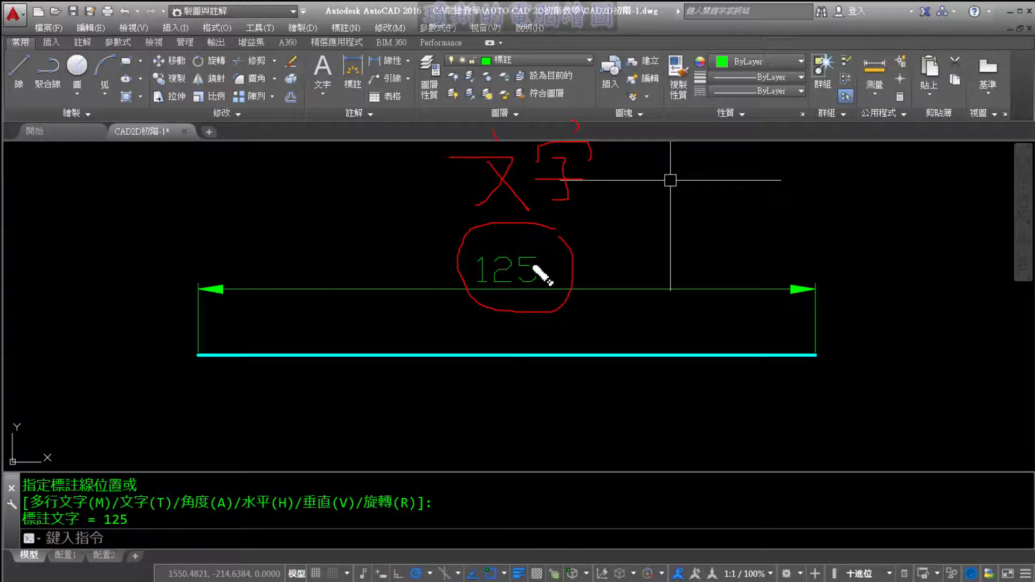
left_click_drag(788, 279, 797, 324)
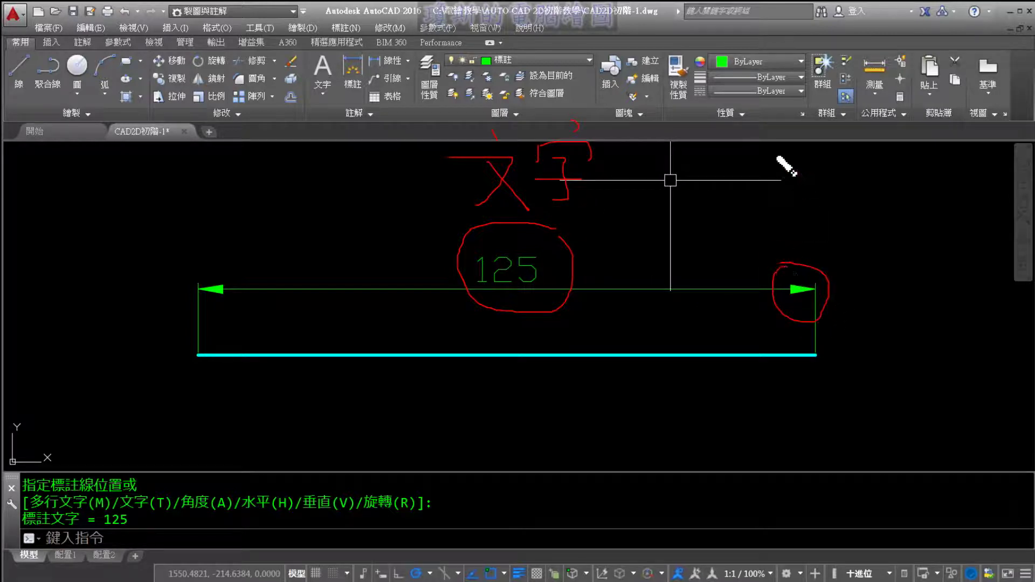
mouse_move(760, 197)
left_mouse_down()
mouse_move(788, 158)
mouse_move(811, 177)
mouse_move(796, 227)
left_mouse_up()
mouse_move(838, 160)
left_mouse_down()
mouse_move(887, 158)
mouse_move(836, 216)
mouse_move(886, 212)
mouse_move(910, 229)
left_mouse_up()
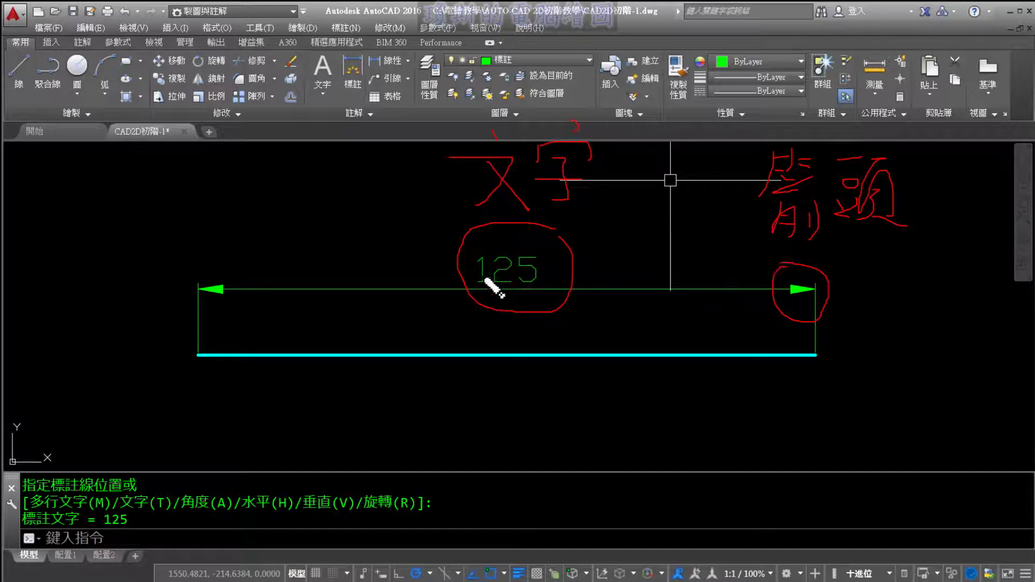
left_click_drag(389, 296, 388, 391)
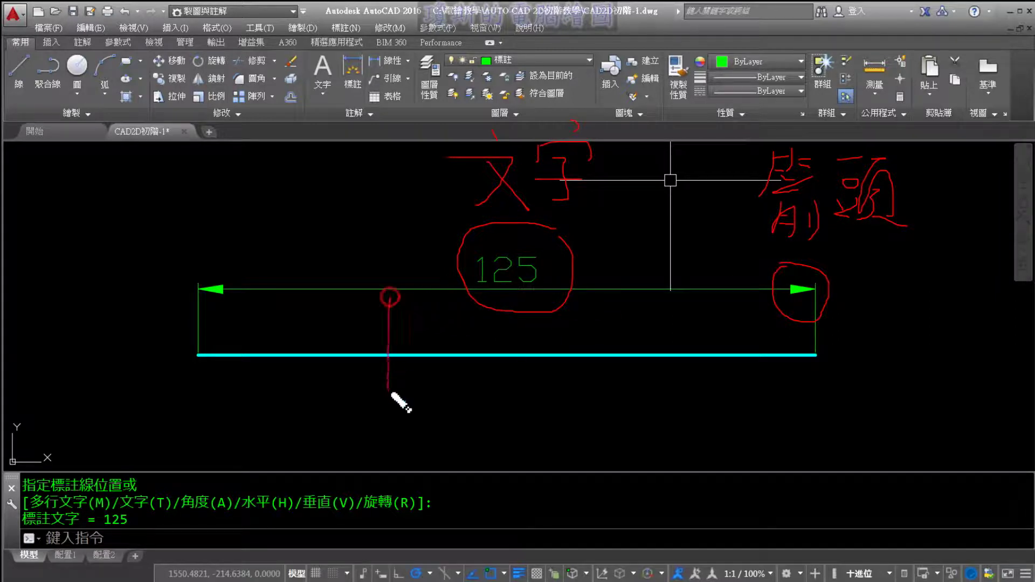
left_click_drag(391, 301, 360, 338)
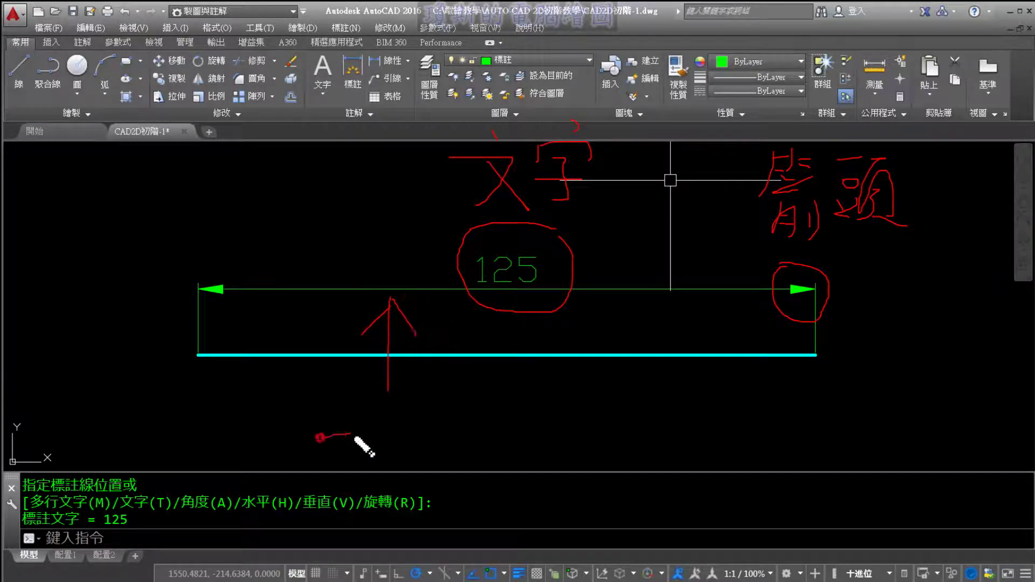
left_click_drag(335, 404, 335, 500)
left_click_drag(335, 448, 296, 480)
left_click_drag(338, 455, 357, 477)
mouse_move(346, 412)
left_mouse_down()
mouse_move(402, 408)
mouse_move(398, 448)
mouse_move(385, 454)
mouse_move(464, 440)
mouse_move(475, 480)
left_mouse_up()
mouse_move(498, 426)
left_mouse_down()
mouse_move(520, 447)
mouse_move(541, 426)
mouse_move(547, 490)
left_mouse_up()
left_click(486, 462)
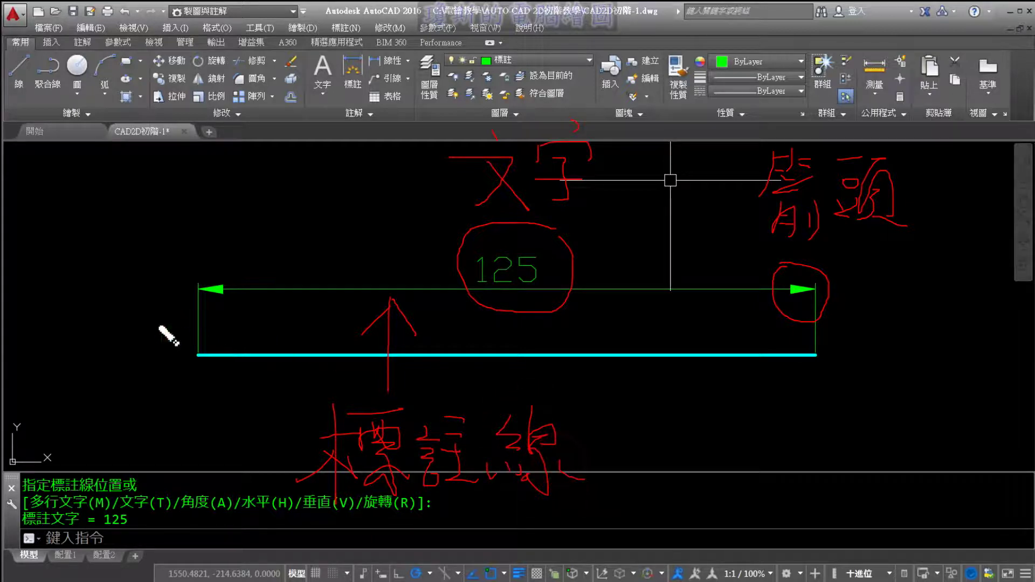
mouse_move(155, 322)
left_mouse_down()
mouse_move(192, 330)
mouse_move(169, 343)
left_mouse_up()
mouse_move(69, 234)
left_mouse_down()
mouse_move(35, 291)
mouse_move(81, 283)
mouse_move(94, 319)
left_mouse_up()
left_click_drag(27, 265, 22, 314)
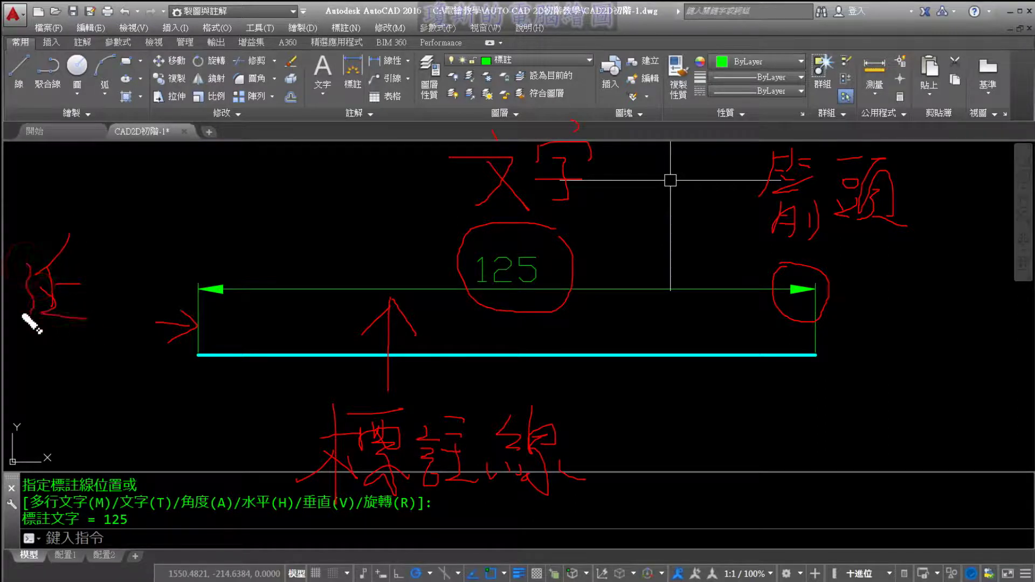
mouse_move(26, 358)
left_mouse_down()
mouse_move(25, 402)
mouse_move(81, 388)
mouse_move(65, 431)
mouse_move(69, 460)
left_mouse_up()
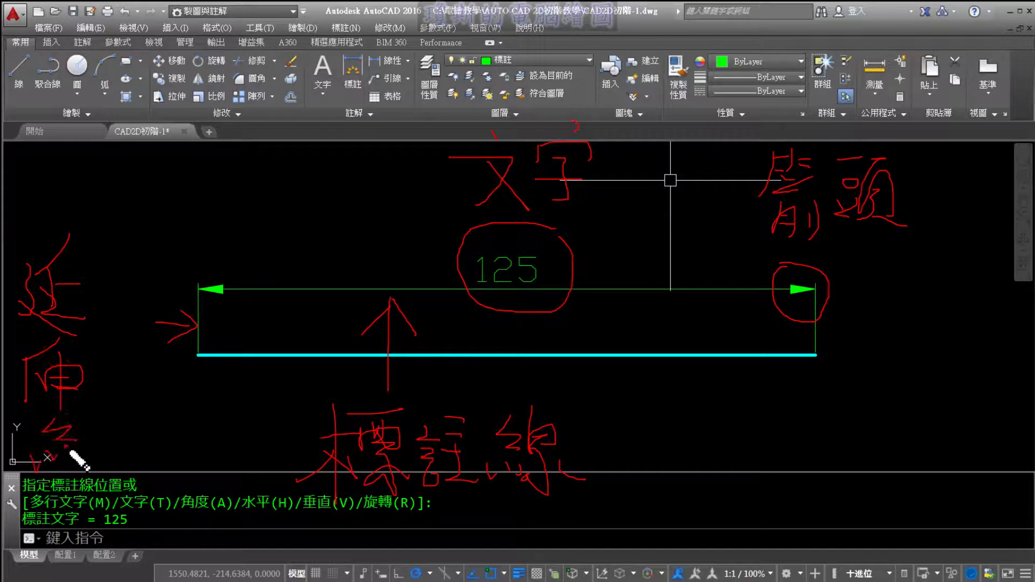
mouse_move(78, 418)
left_mouse_down()
mouse_move(88, 434)
mouse_move(101, 427)
mouse_move(103, 448)
left_mouse_up()
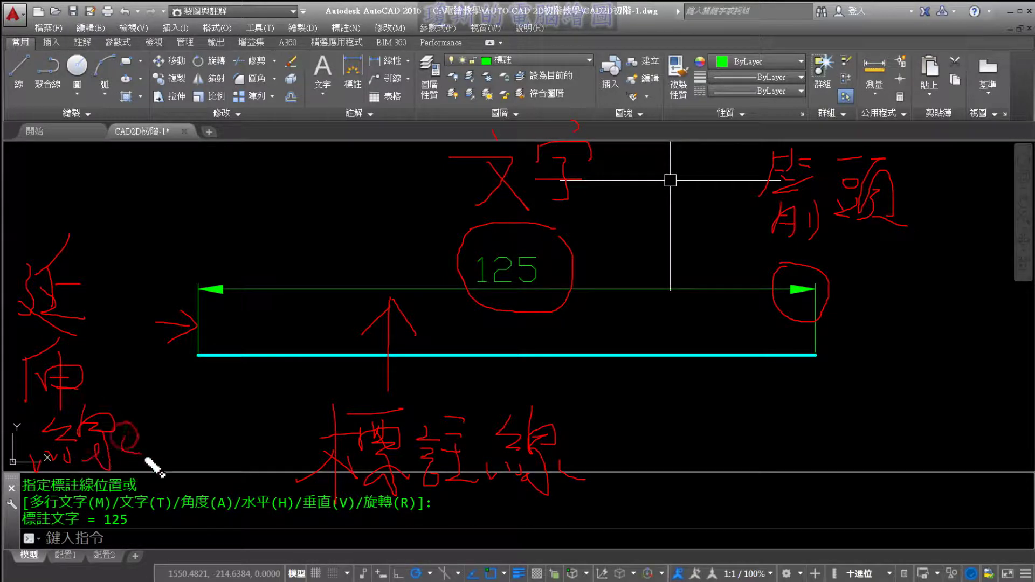
mouse_move(845, 335)
left_mouse_down()
mouse_move(868, 322)
mouse_move(856, 357)
left_mouse_up()
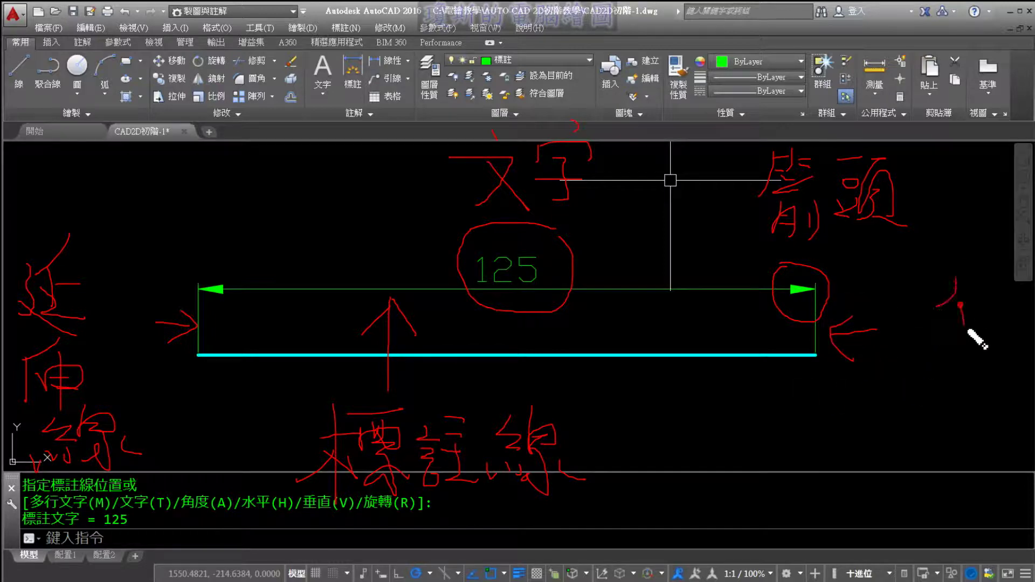
left_click_drag(967, 332, 959, 330)
mouse_move(902, 289)
left_mouse_down()
mouse_move(922, 362)
mouse_move(980, 385)
left_mouse_up()
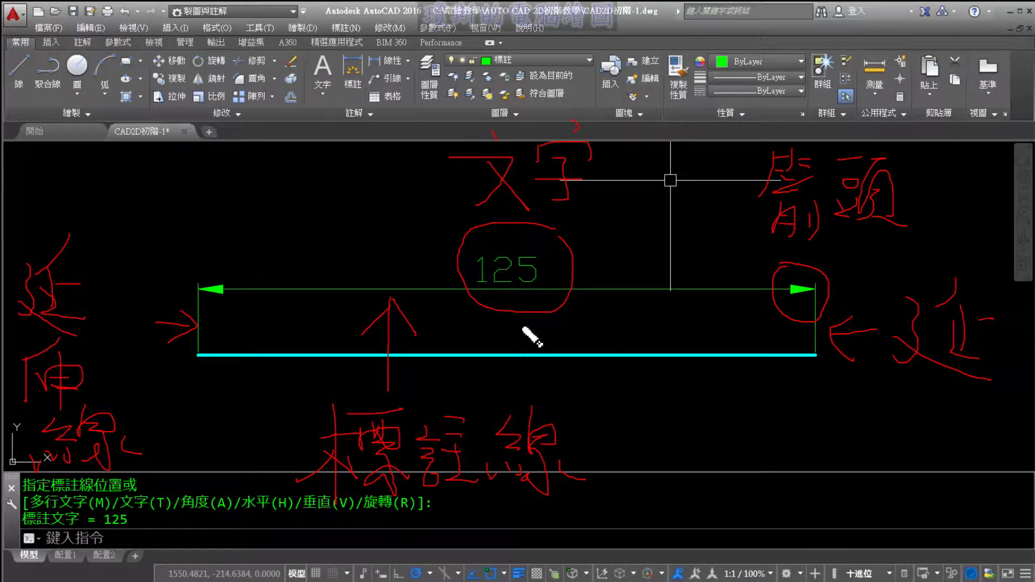
left_click_drag(528, 330, 538, 316)
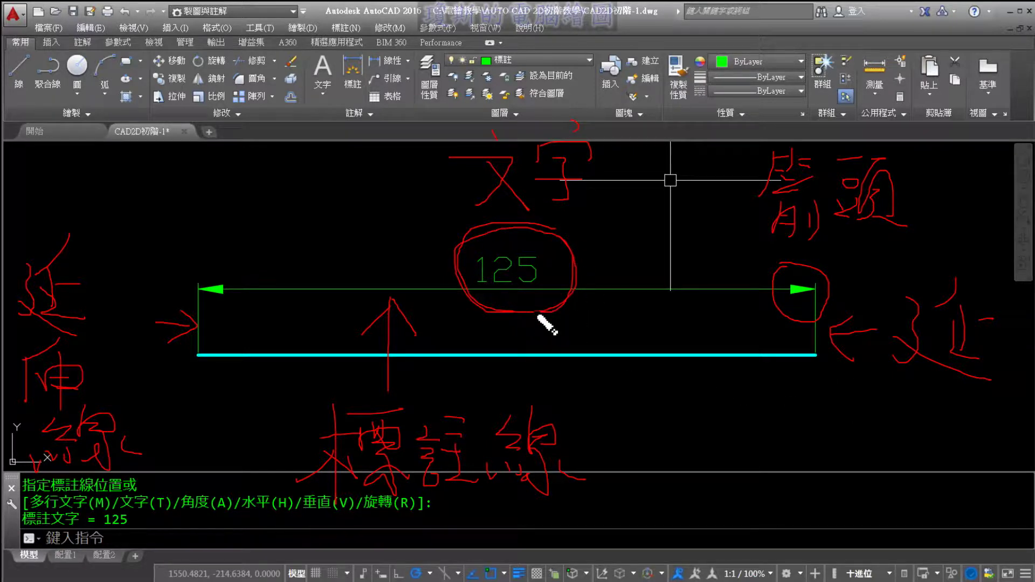
left_click_drag(312, 291, 428, 295)
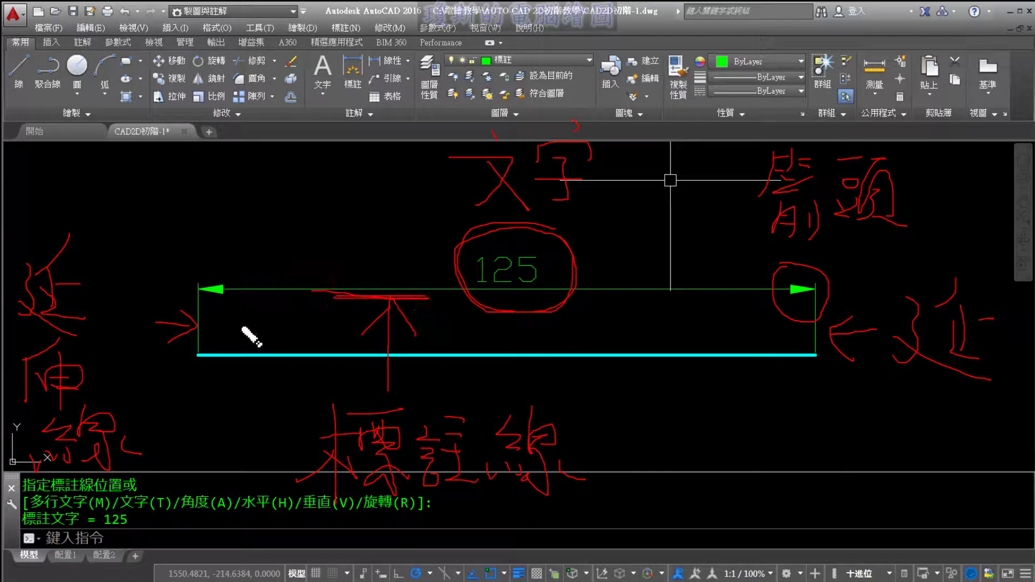
left_click_drag(209, 301, 213, 351)
mouse_move(822, 289)
left_mouse_down()
mouse_move(817, 336)
mouse_move(815, 323)
left_mouse_up()
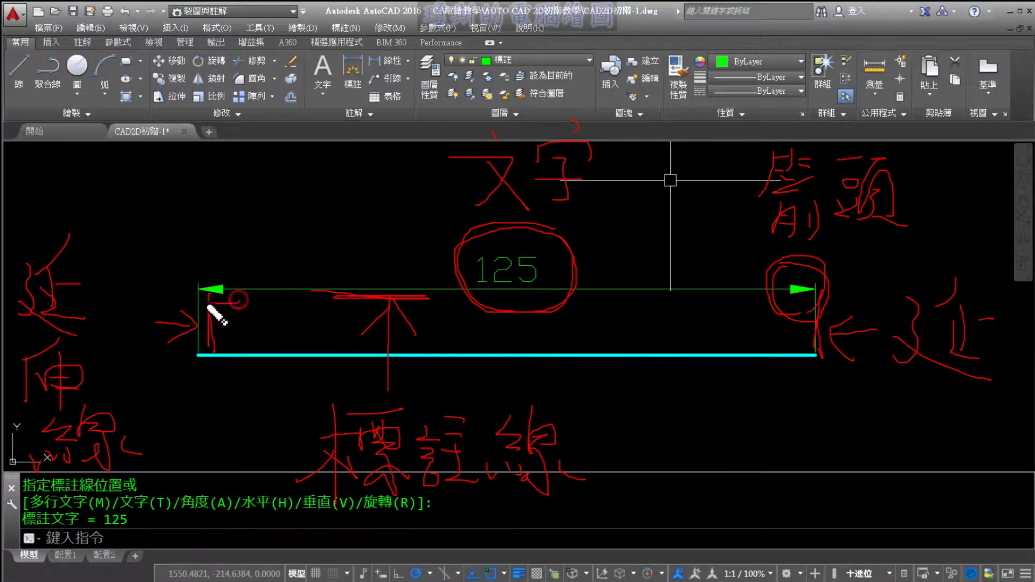
left_click_drag(232, 305, 263, 258)
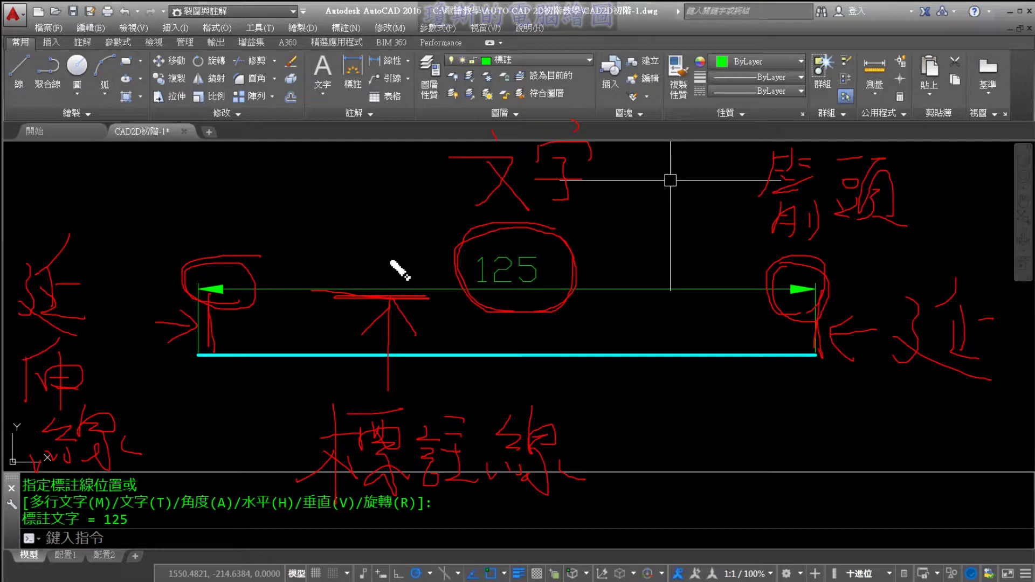
key("Escape")
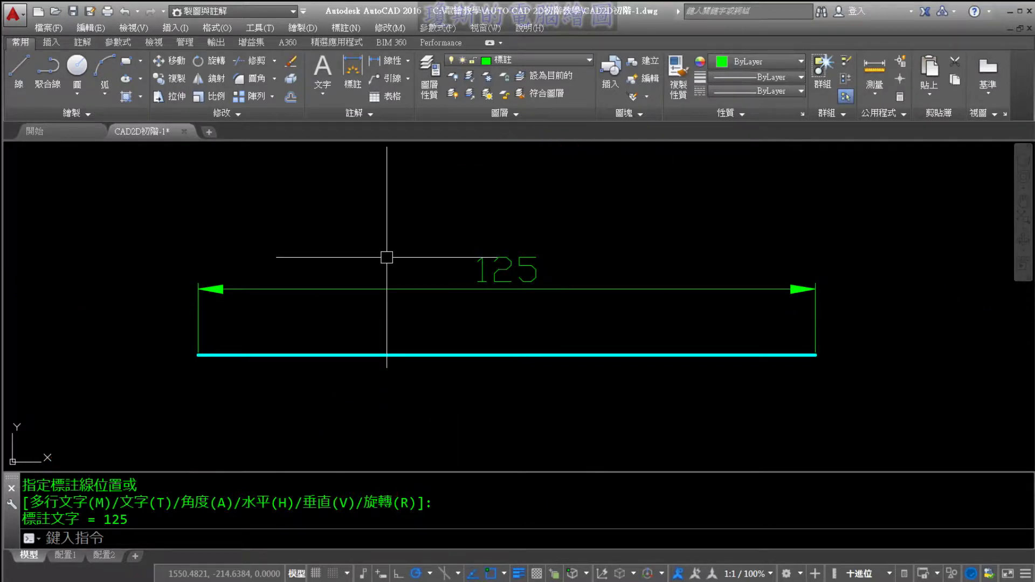
- Switch the current layer from 標註 back to 幾何練習
left_click(566, 60)
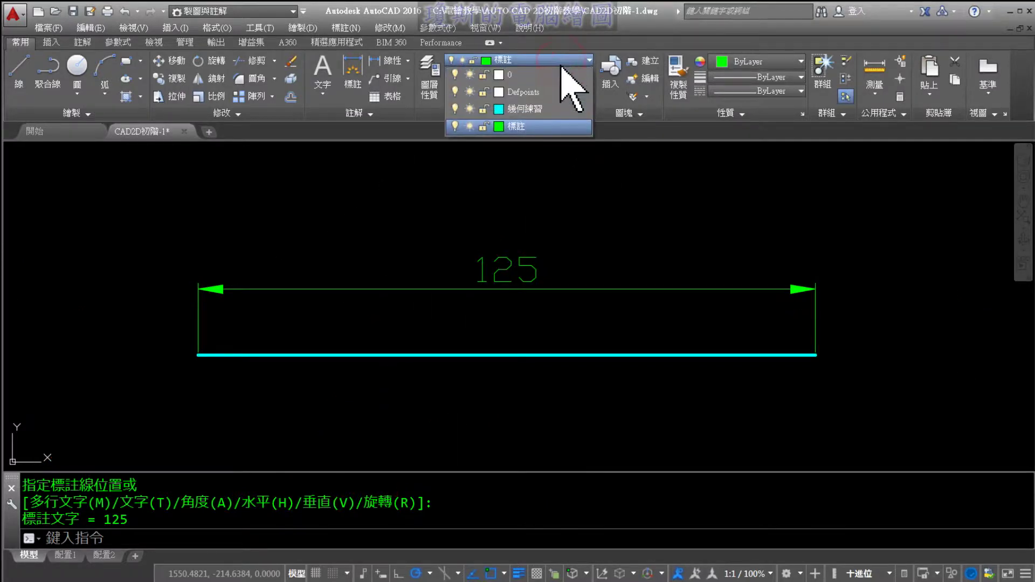
left_click(539, 126)
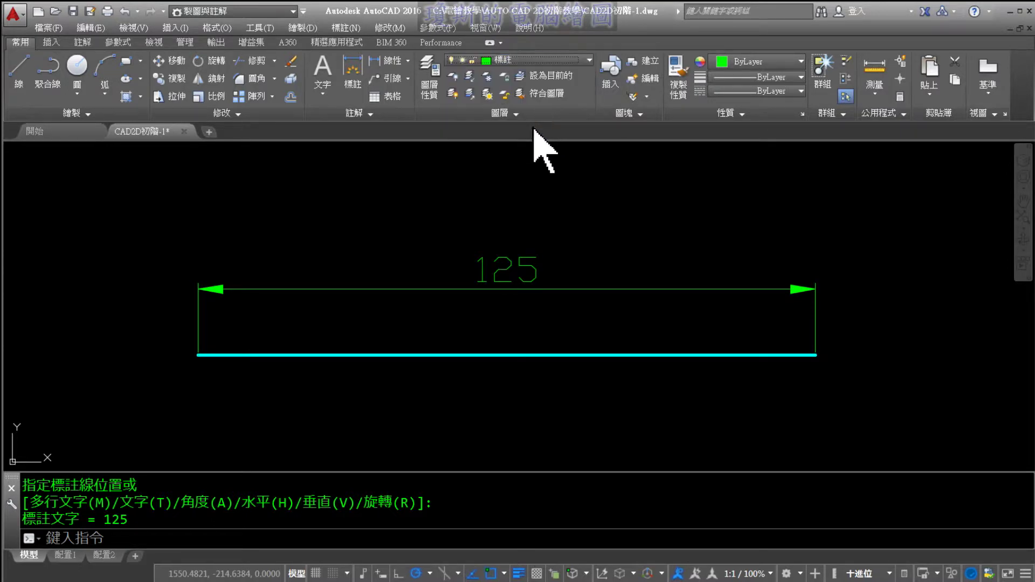
left_click(527, 60)
left_click(524, 107)
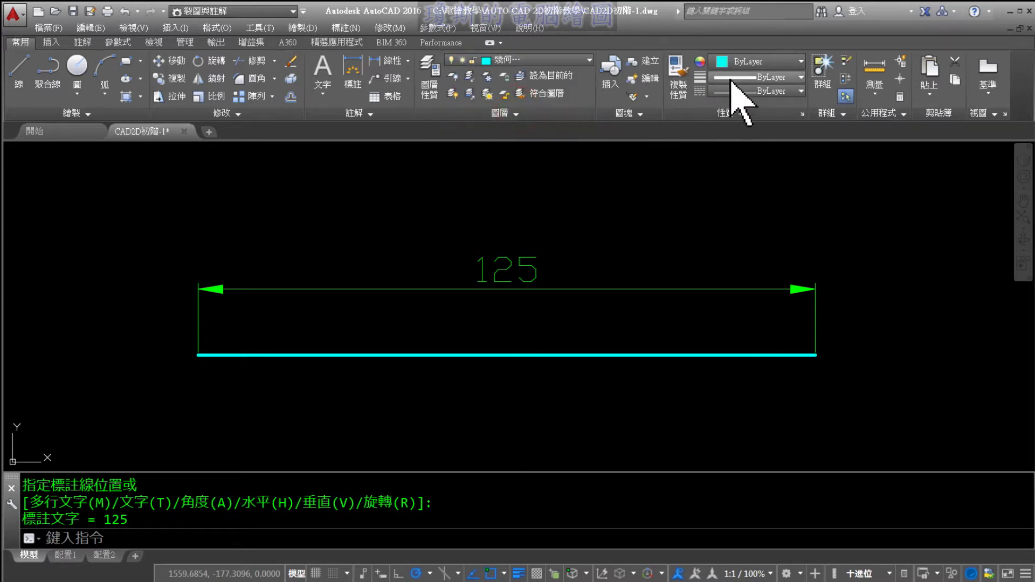